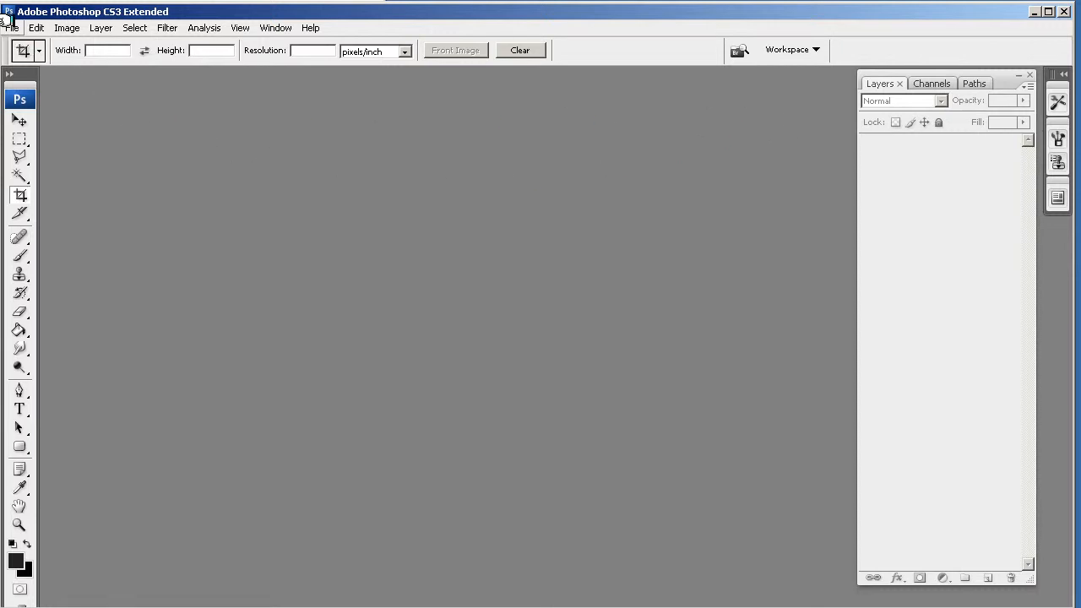
# - Start a new document measured in pixels, with a width of 800 and a height of 500
pyautogui.click(12, 26)
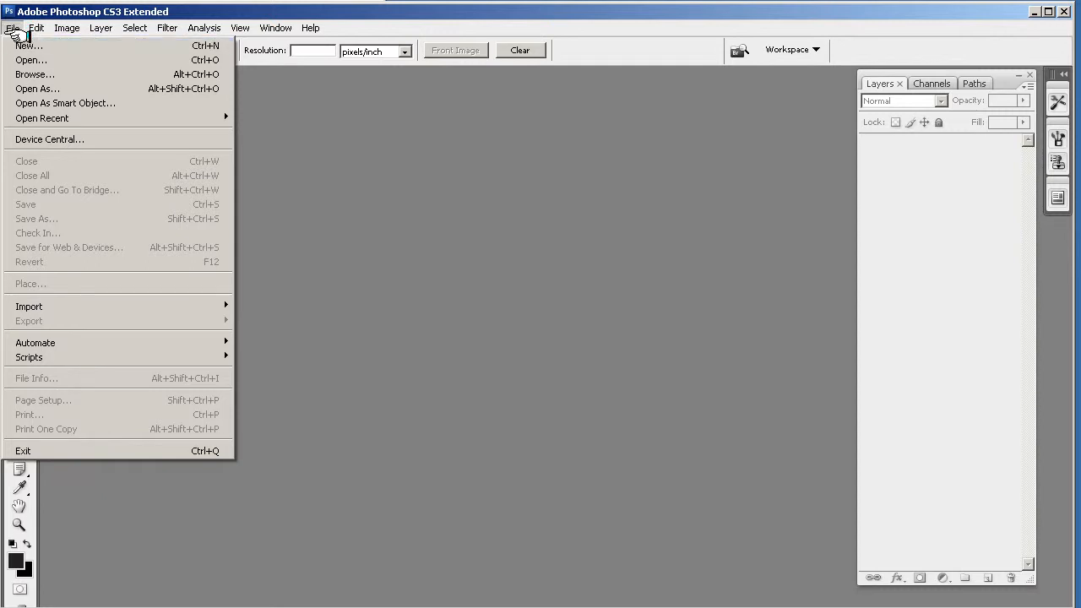
pyautogui.click(27, 46)
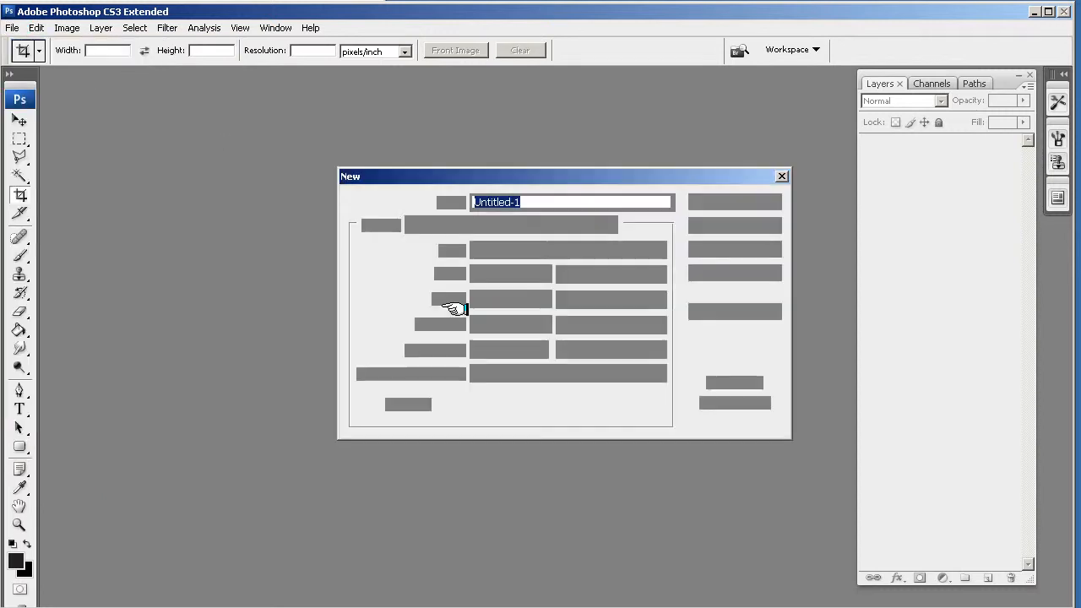
pyautogui.moveTo(574, 177); pyautogui.dragTo(429, 166)
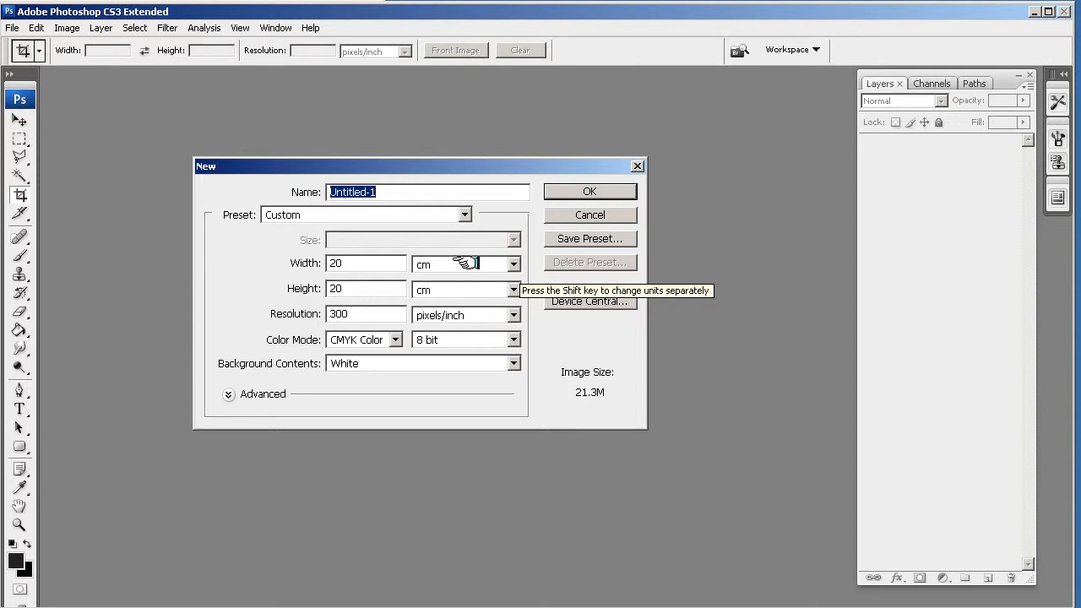
pyautogui.click(512, 264)
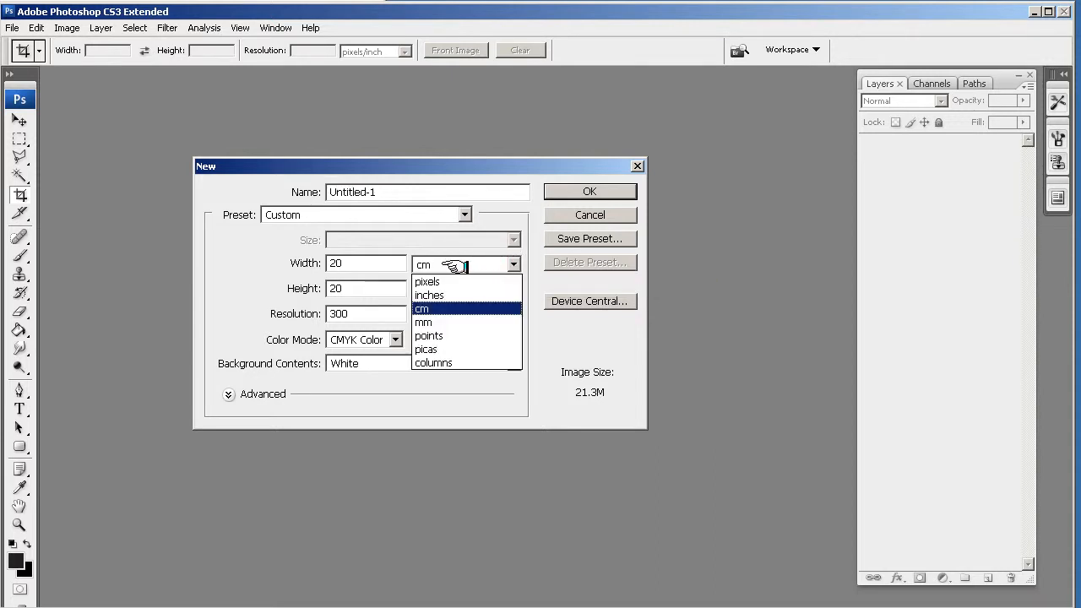
pyautogui.click(429, 282)
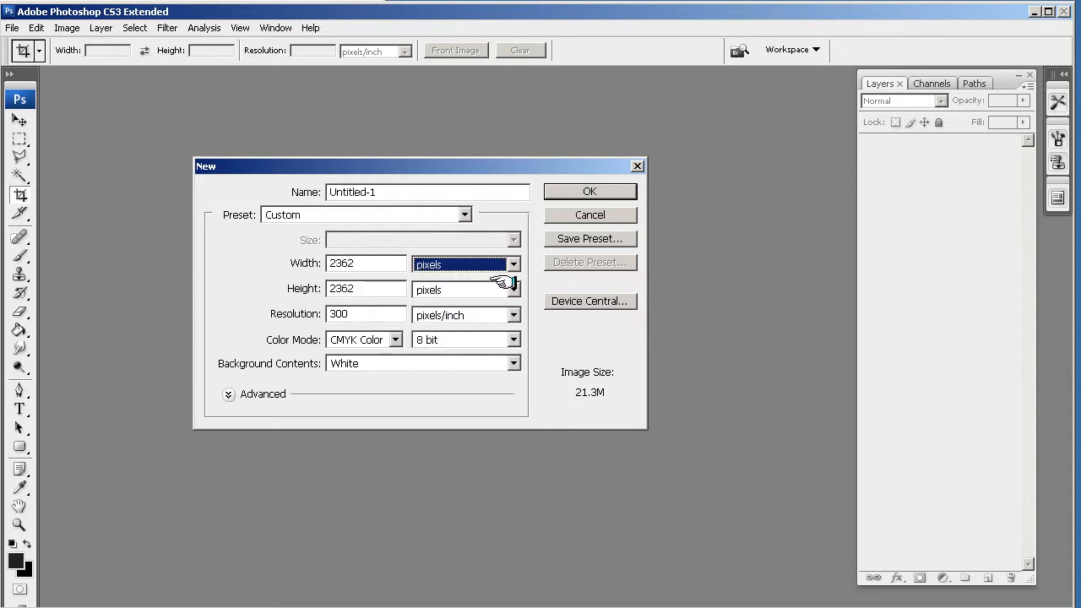
pyautogui.moveTo(368, 266); pyautogui.dragTo(328, 264)
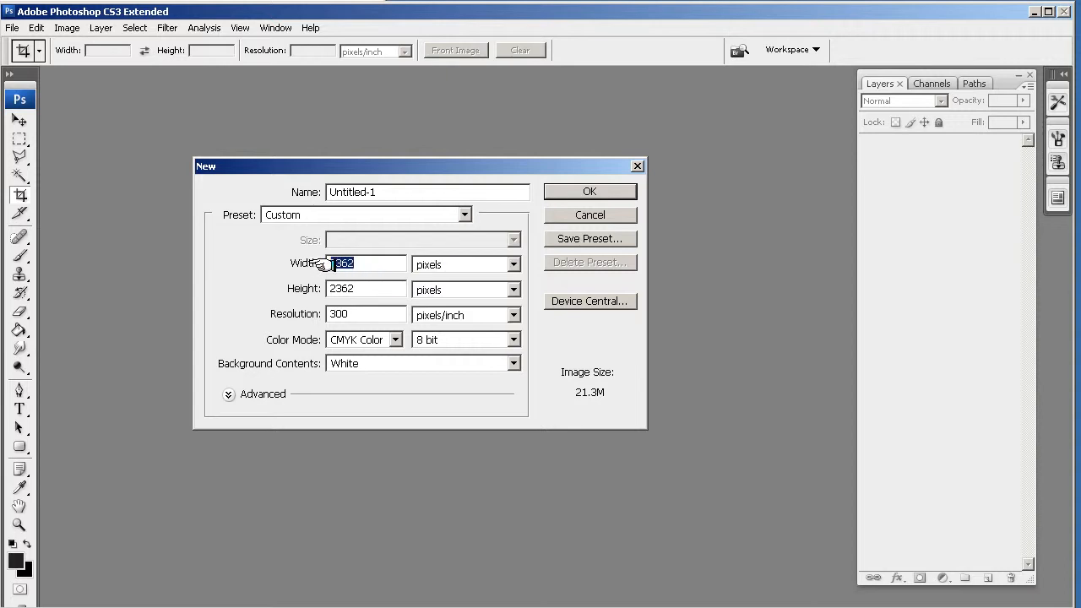
pyautogui.write('800')
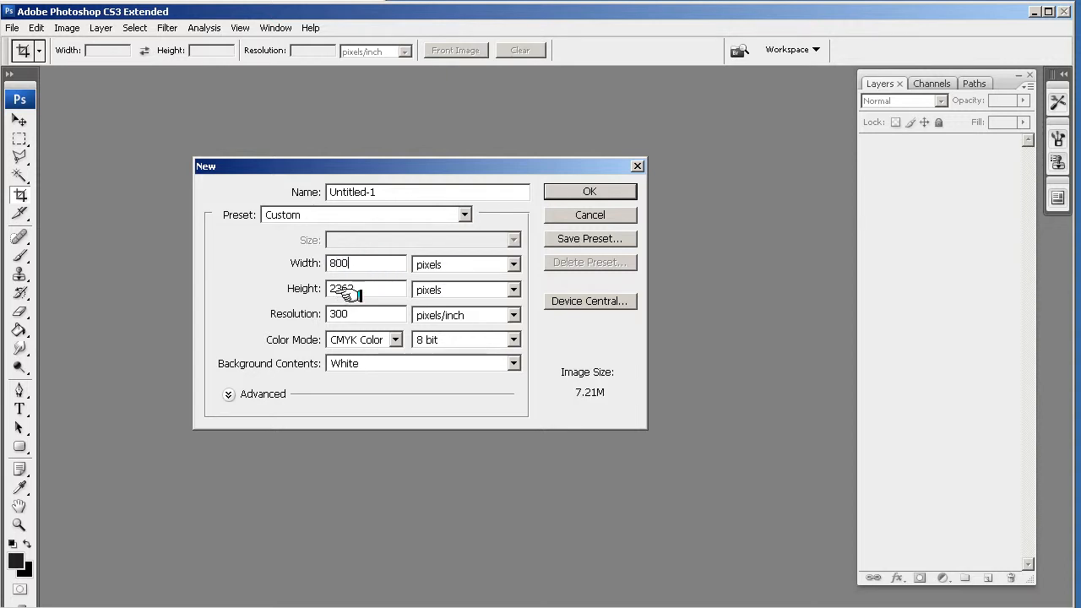
pyautogui.moveTo(366, 288); pyautogui.dragTo(297, 290)
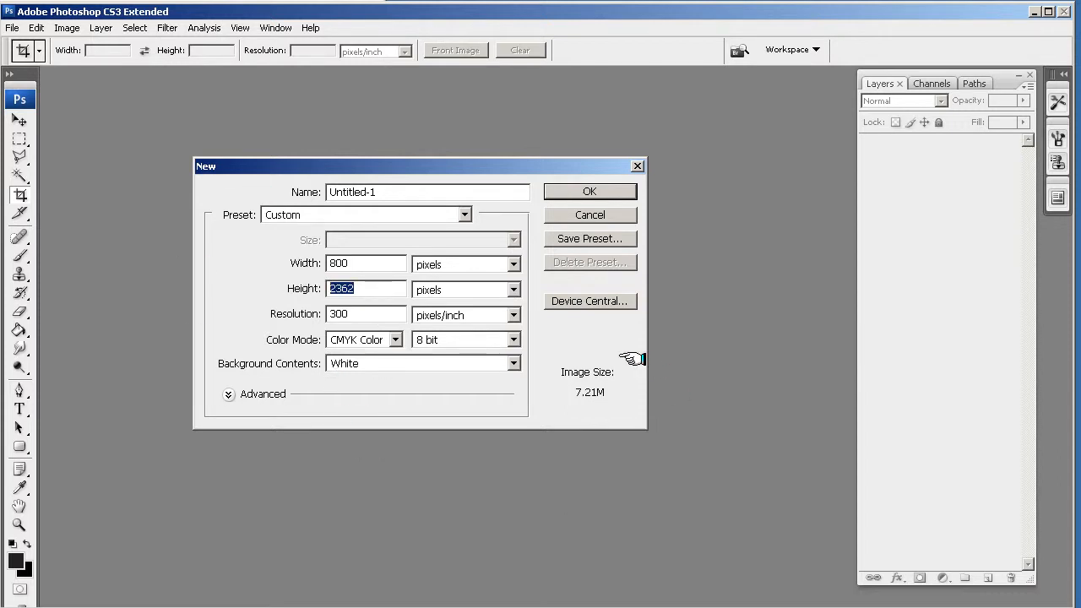
pyautogui.write('500')
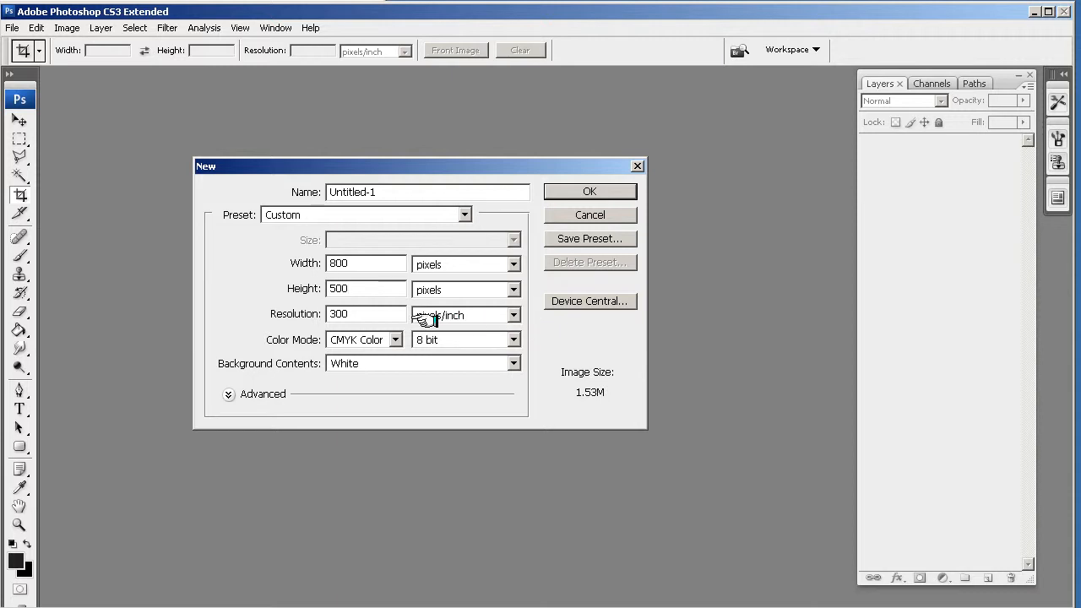
# - Set the new document's resolution to 72 pixels/inch and its color mode to RGB Color
pyautogui.moveTo(365, 314); pyautogui.dragTo(313, 317)
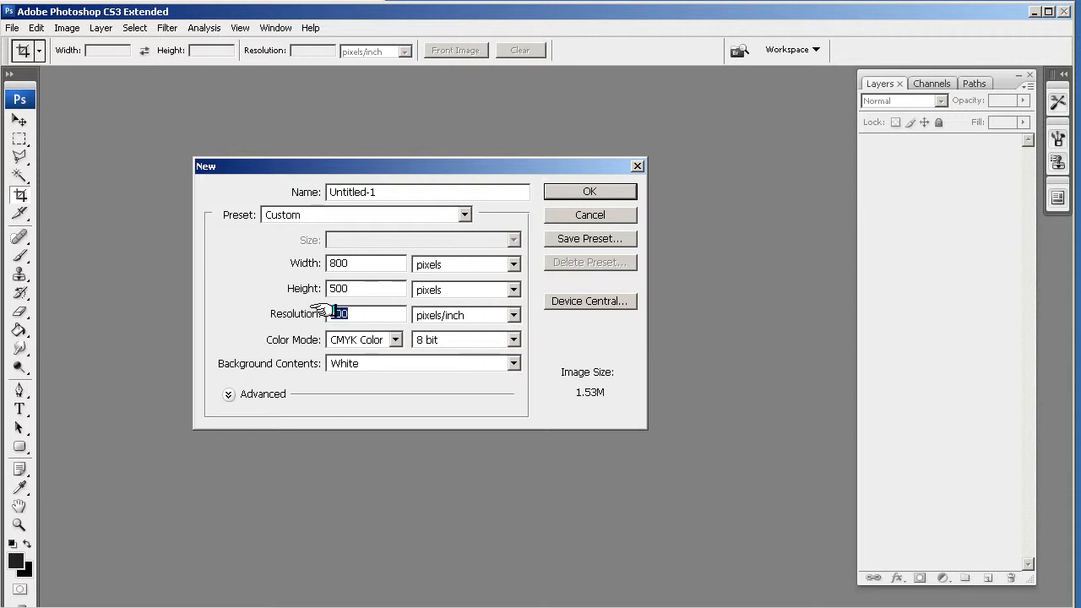
pyautogui.moveTo(355, 316); pyautogui.dragTo(337, 312)
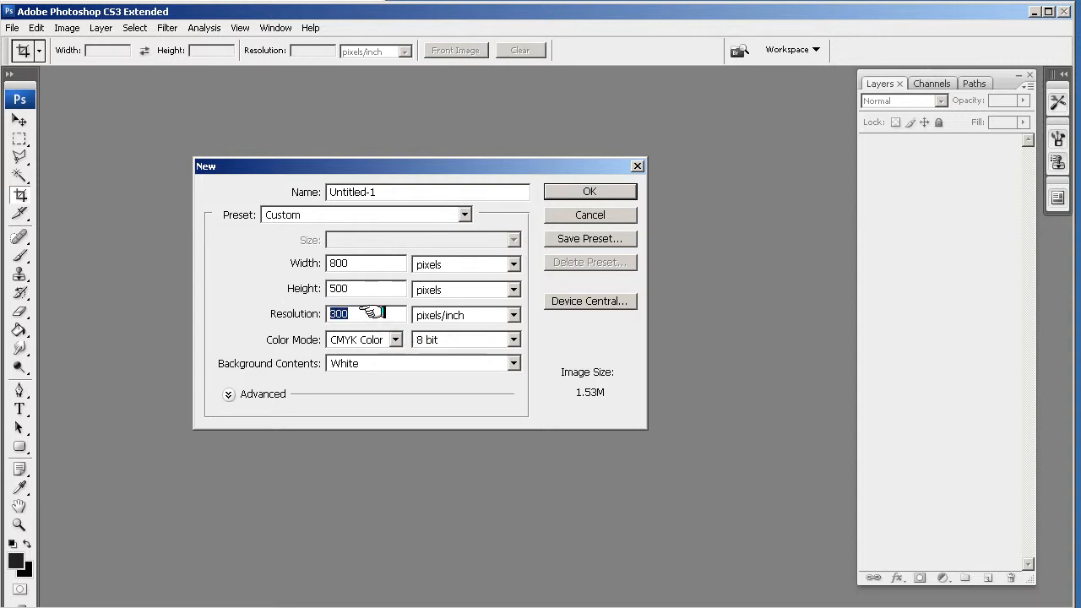
pyautogui.write('72')
pyautogui.click(394, 339)
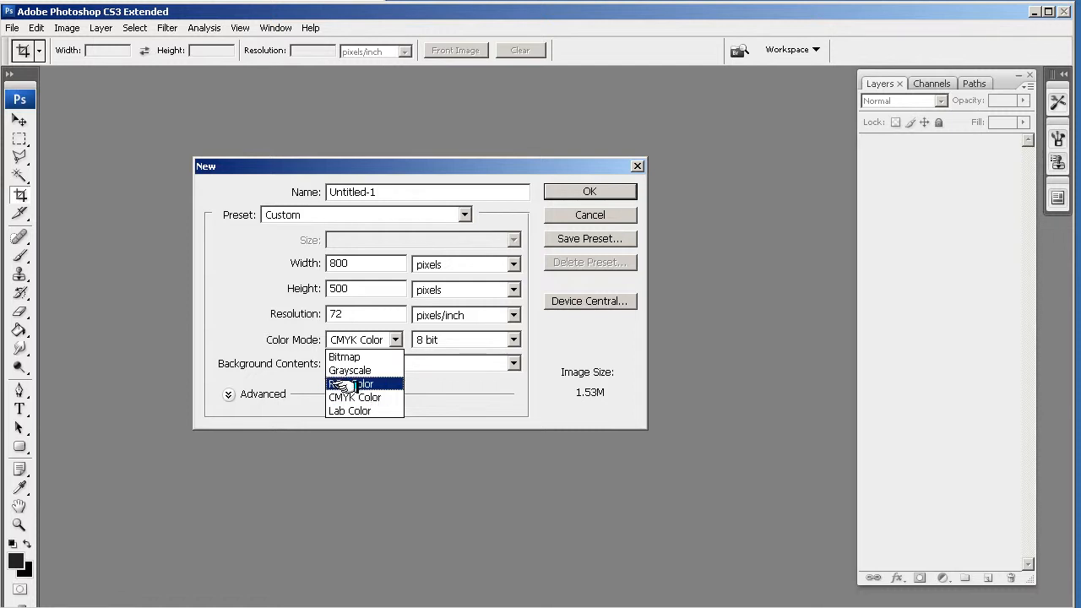
pyautogui.click(342, 384)
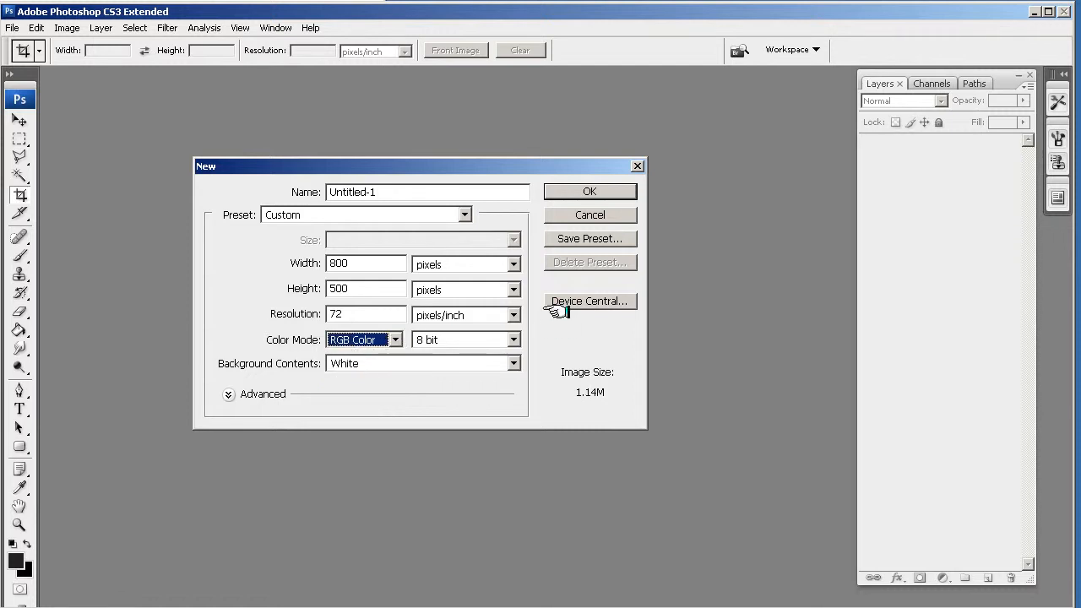
# - Choose Square Pixels as the pixel aspect ratio in the advanced settings and create the document
pyautogui.click(221, 393)
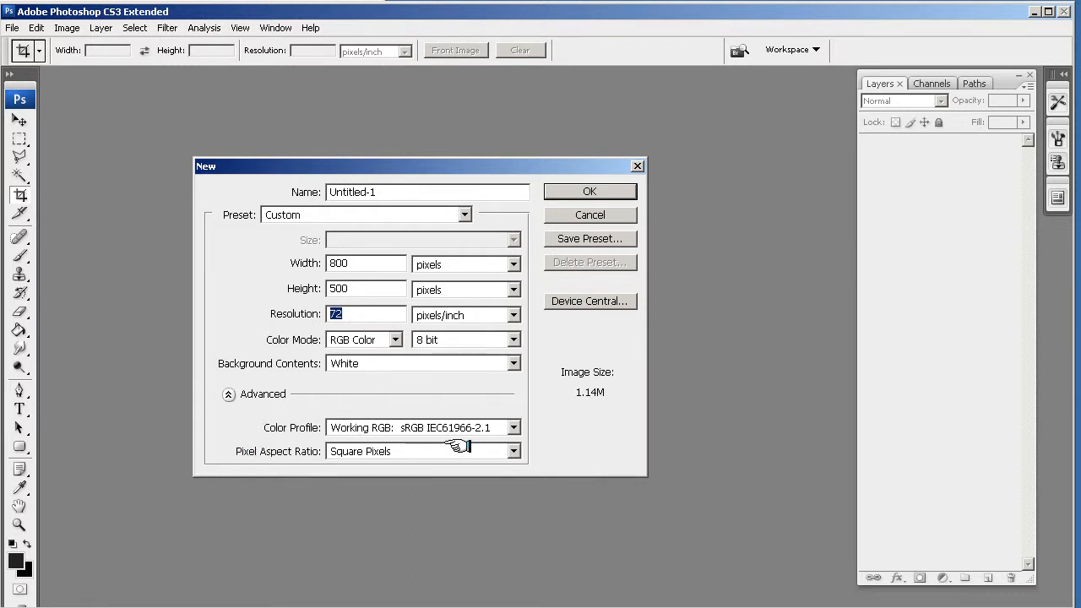
pyautogui.click(513, 451)
pyautogui.click(513, 397)
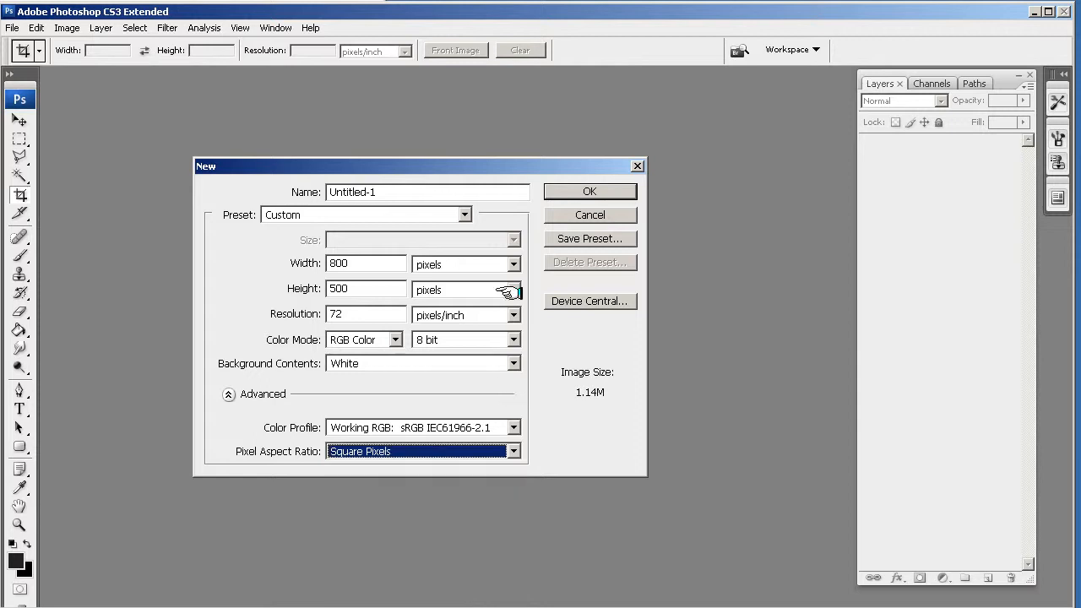
pyautogui.click(566, 193)
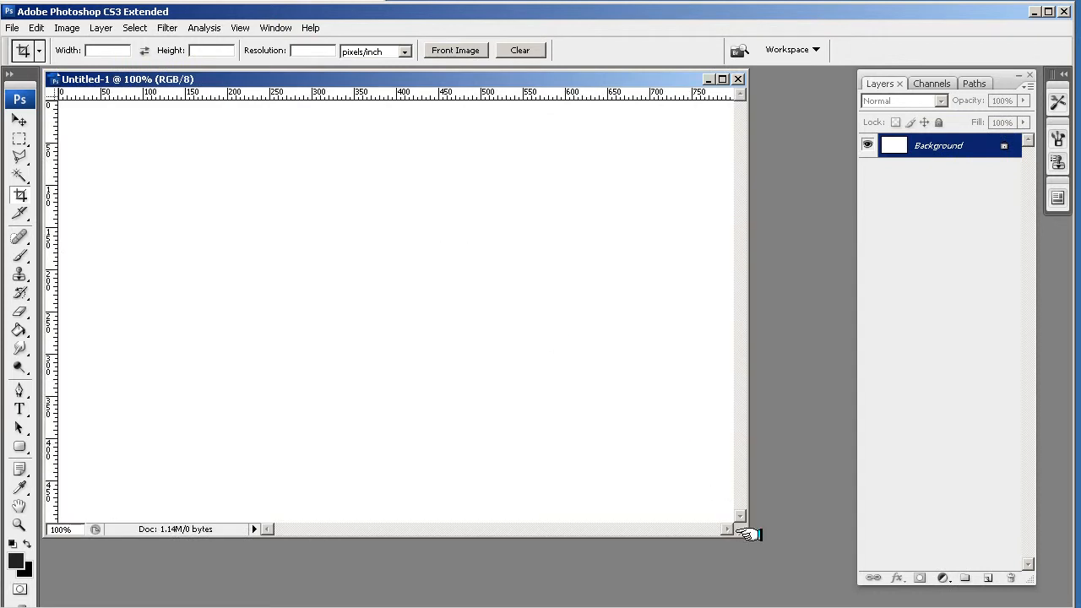
# - Arrange the workspace by enlarging the document window until gray surrounds the whole canvas, with the Layers palette beside it
pyautogui.moveTo(745, 530); pyautogui.dragTo(800, 585)
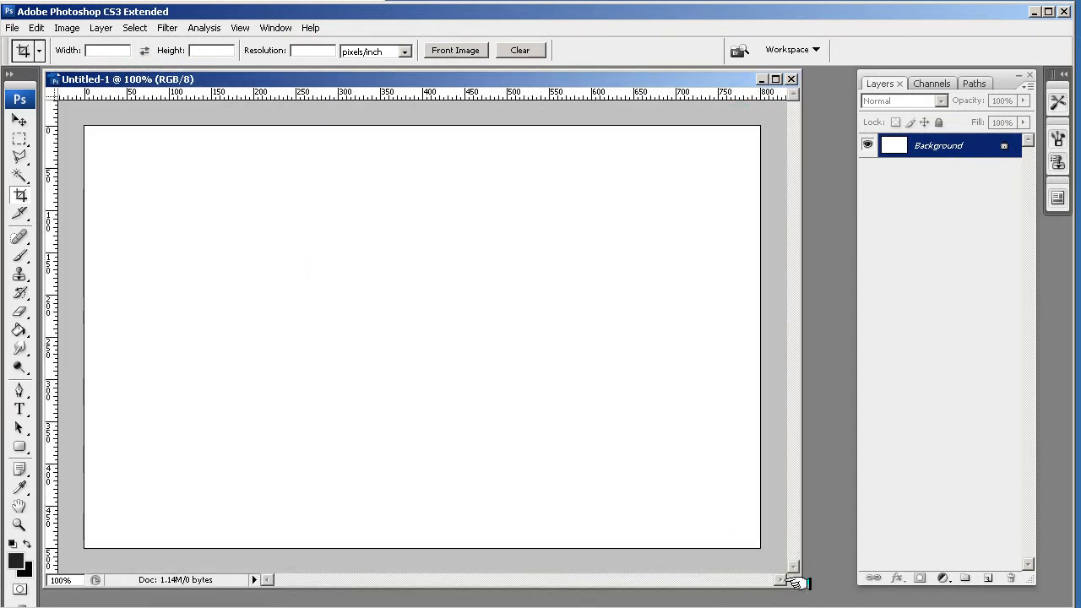
pyautogui.moveTo(798, 582); pyautogui.dragTo(748, 561)
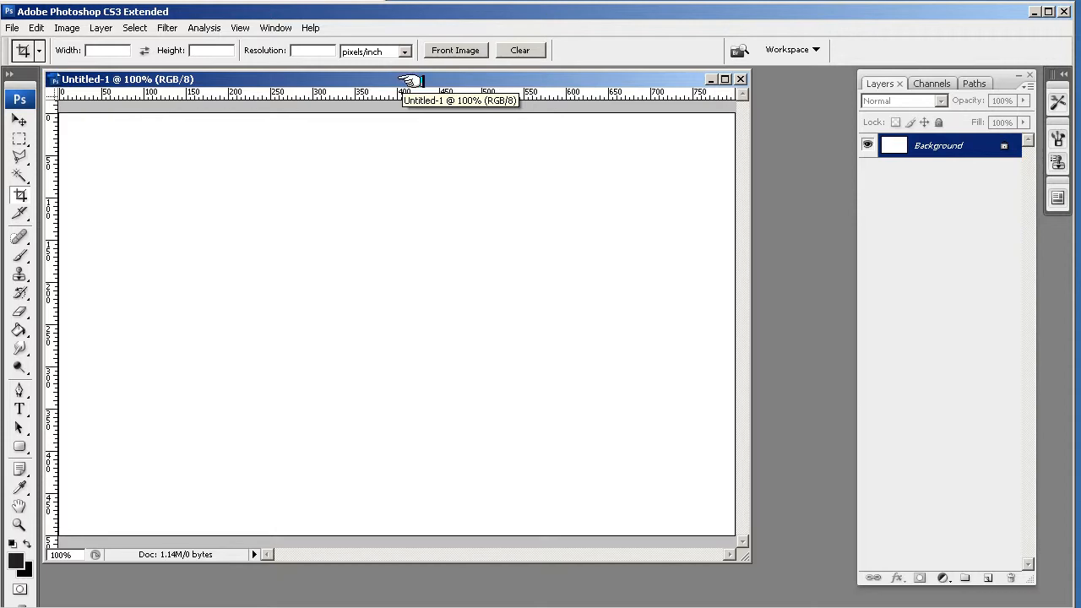
pyautogui.moveTo(400, 79); pyautogui.dragTo(373, 79)
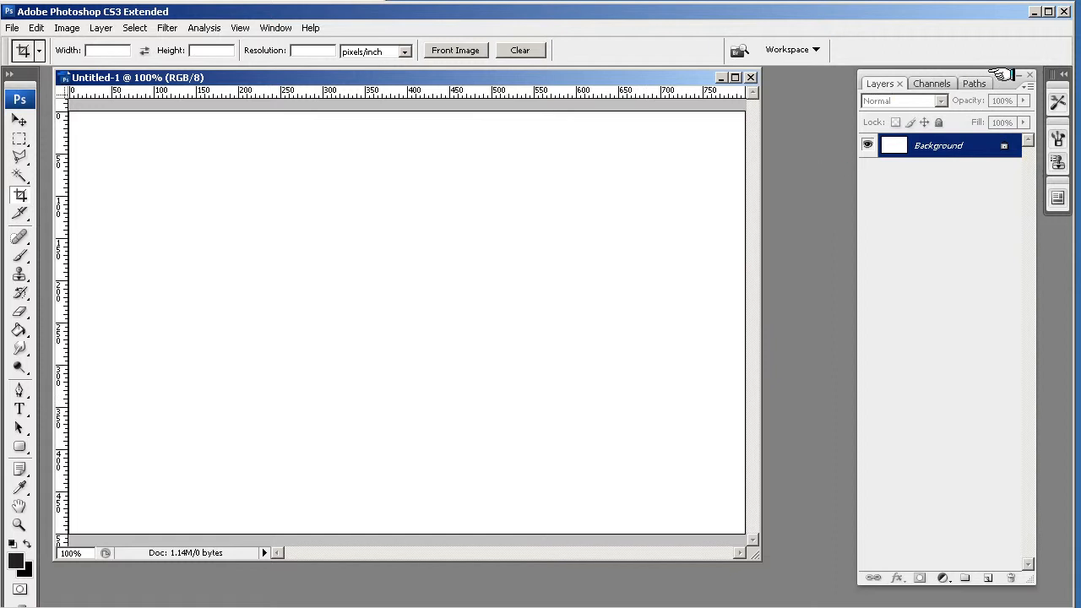
pyautogui.moveTo(1002, 75)
pyautogui.mouseDown()
pyautogui.moveTo(912, 70)
pyautogui.moveTo(883, 96)
pyautogui.moveTo(958, 89)
pyautogui.moveTo(999, 240)
pyautogui.moveTo(943, 460)
pyautogui.moveTo(938, 68)
pyautogui.moveTo(964, 98)
pyautogui.moveTo(956, 108)
pyautogui.moveTo(1080, 64)
pyautogui.moveTo(1024, 94)
pyautogui.moveTo(1044, 87)
pyautogui.moveTo(964, 97)
pyautogui.moveTo(1080, 96)
pyautogui.moveTo(965, 77)
pyautogui.moveTo(998, 78)
pyautogui.mouseUp()
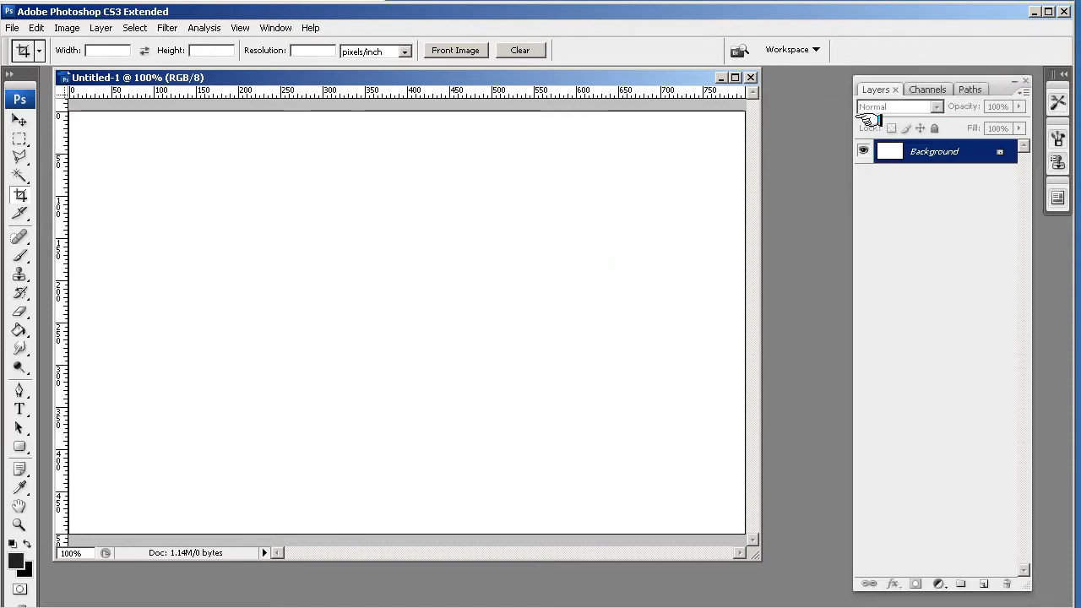
pyautogui.moveTo(998, 82); pyautogui.dragTo(1006, 76)
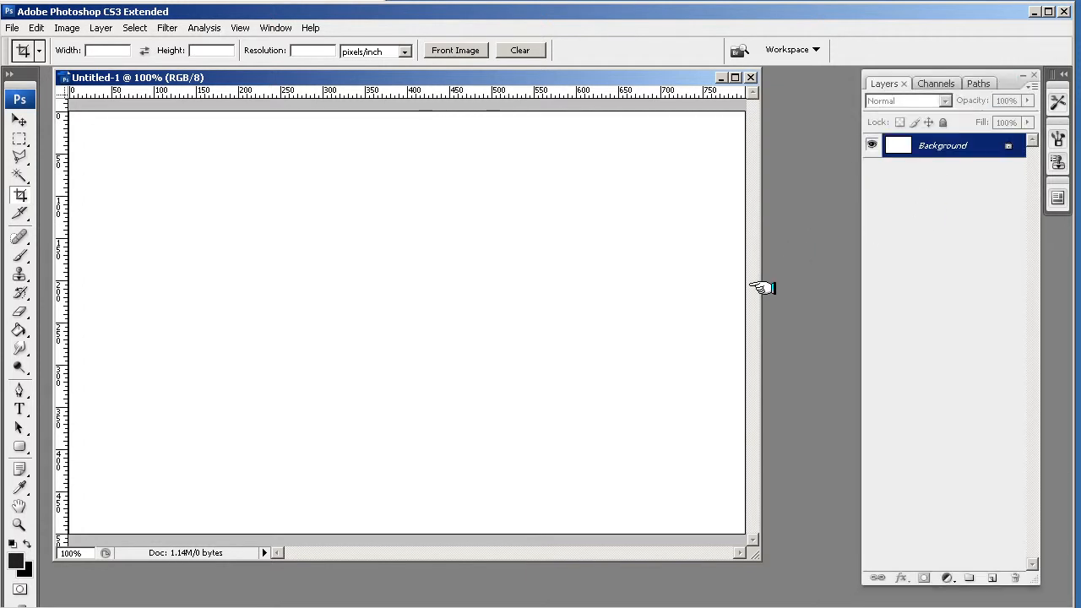
pyautogui.moveTo(838, 290); pyautogui.dragTo(837, 292)
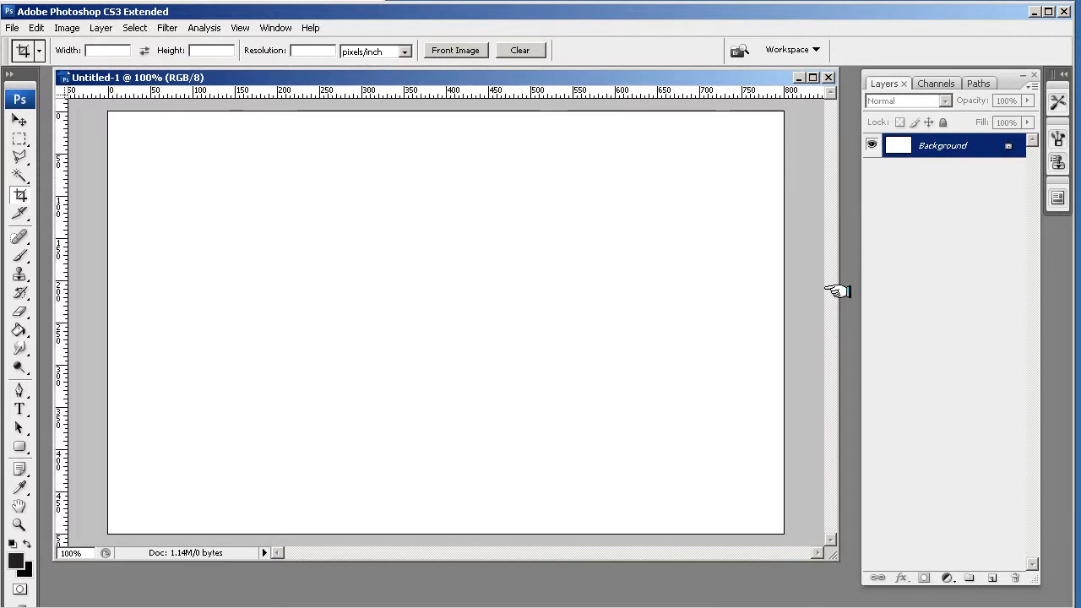
pyautogui.moveTo(497, 558); pyautogui.dragTo(493, 585)
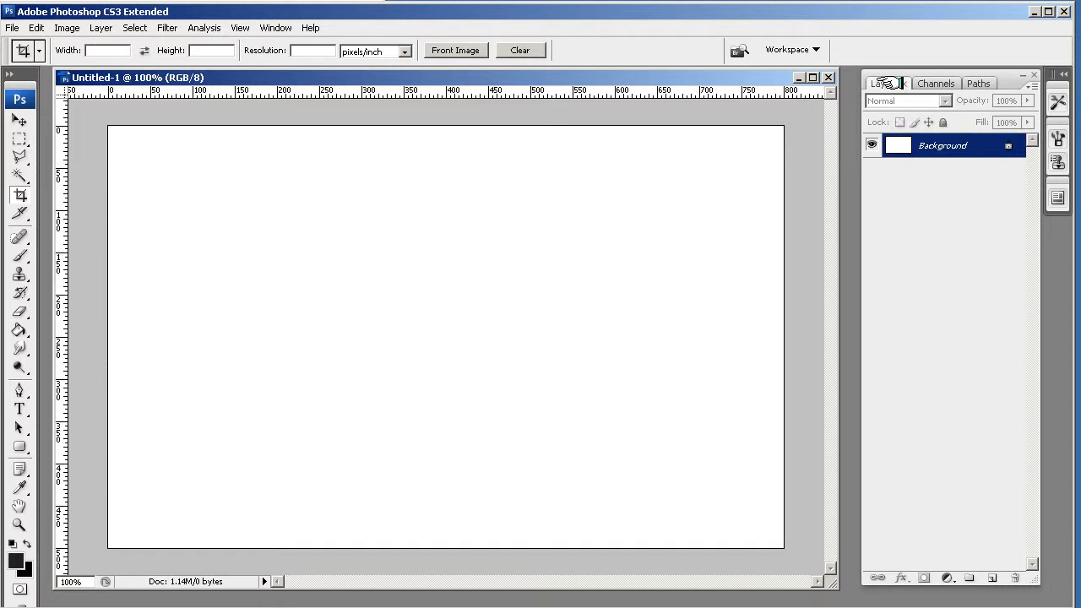
# - Close the Layers palette and bring it back into the workspace
pyautogui.click(1032, 75)
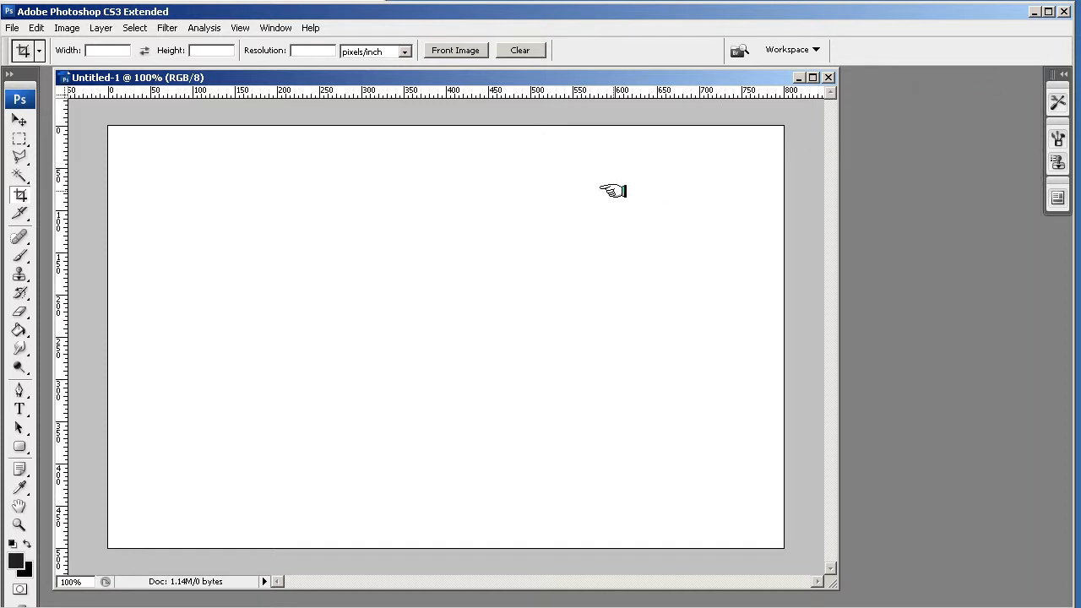
pyautogui.click(277, 28)
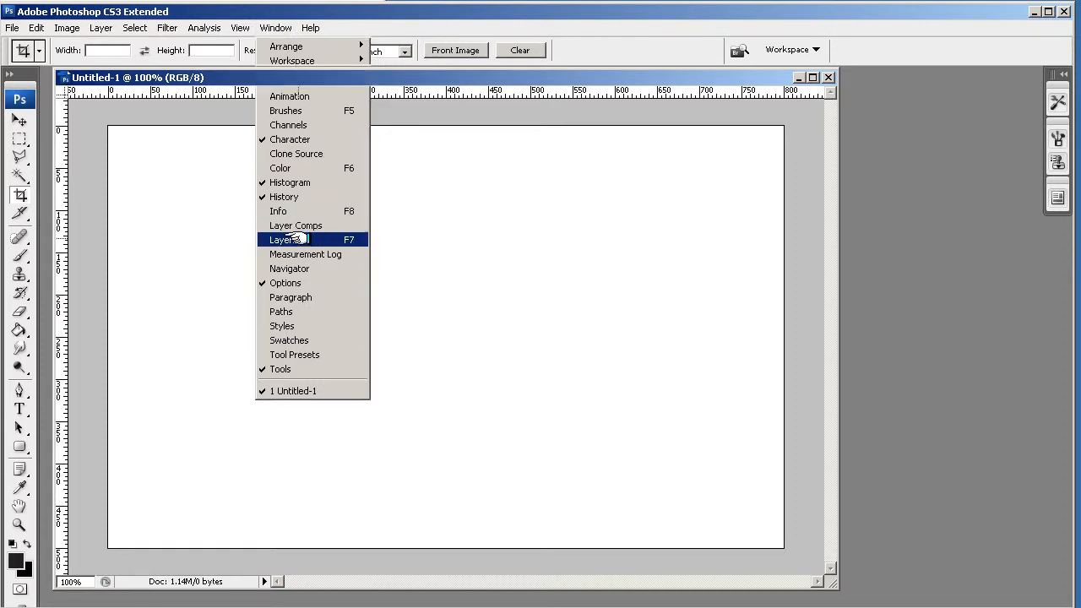
pyautogui.click(287, 240)
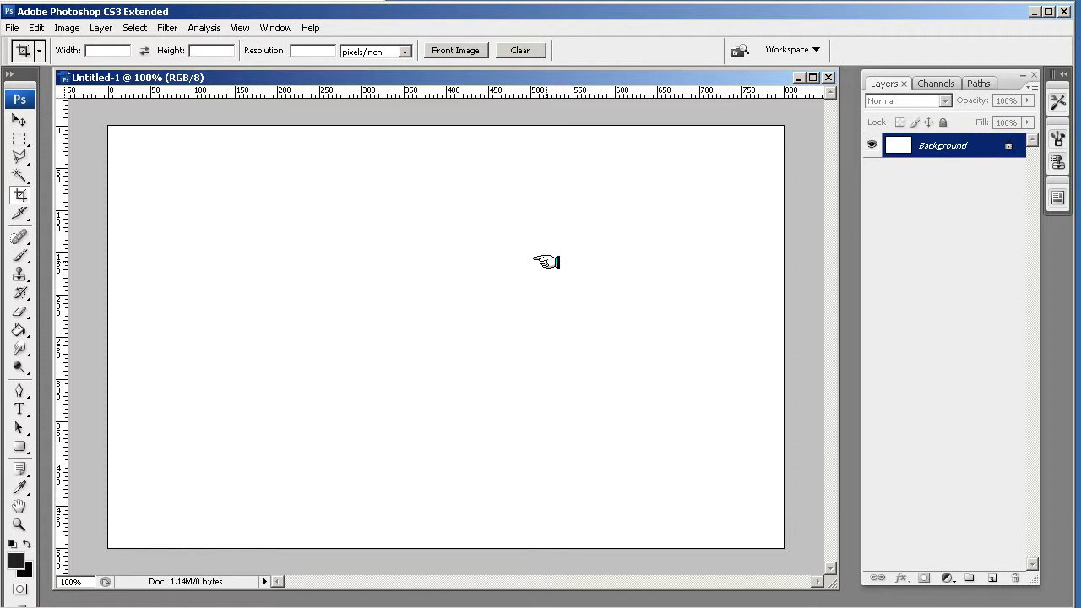
# - Convert the locked Background into a regular layer named "bkg"
pyautogui.doubleClick(944, 145)
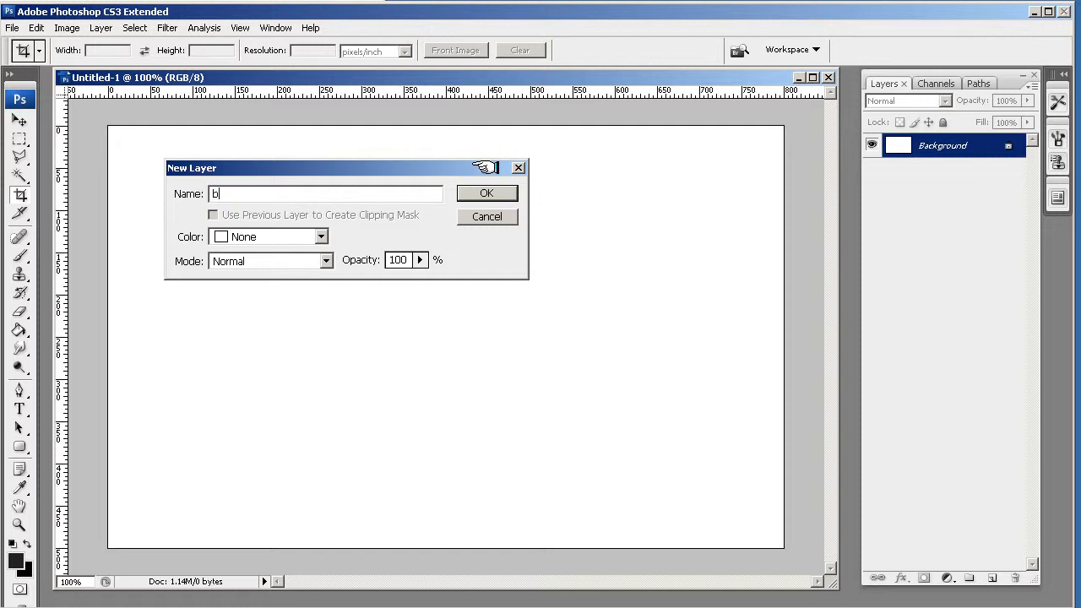
pyautogui.write('bkg')
pyautogui.click(488, 193)
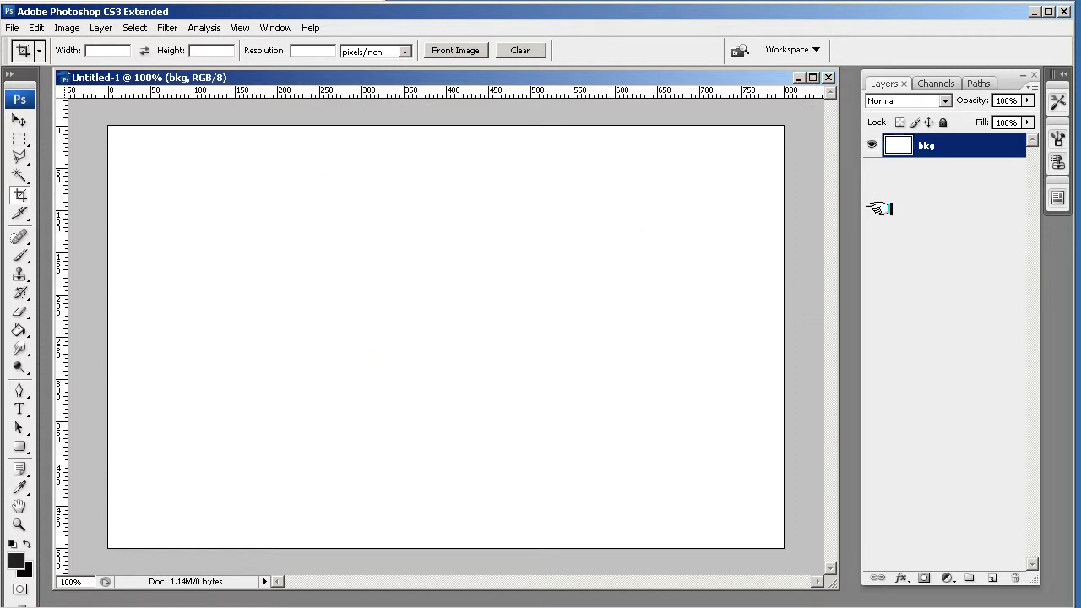
# - Toggle the visibility of the bkg layer off and on several times, leaving it shown
pyautogui.click(870, 147)
pyautogui.click(872, 146)
pyautogui.click(871, 146)
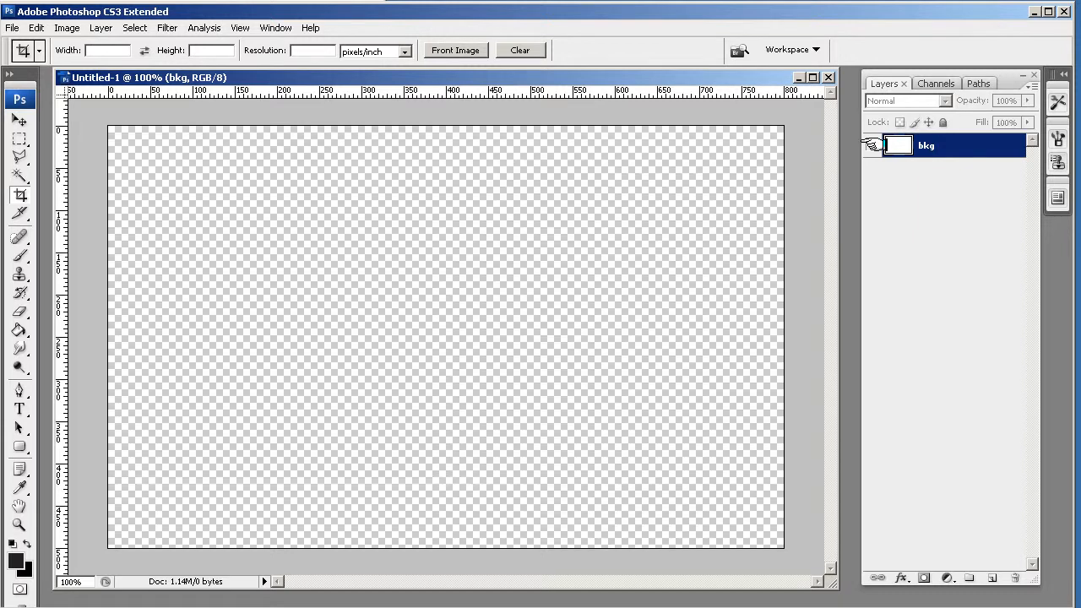
pyautogui.click(871, 146)
pyautogui.click(871, 146)
pyautogui.click(870, 146)
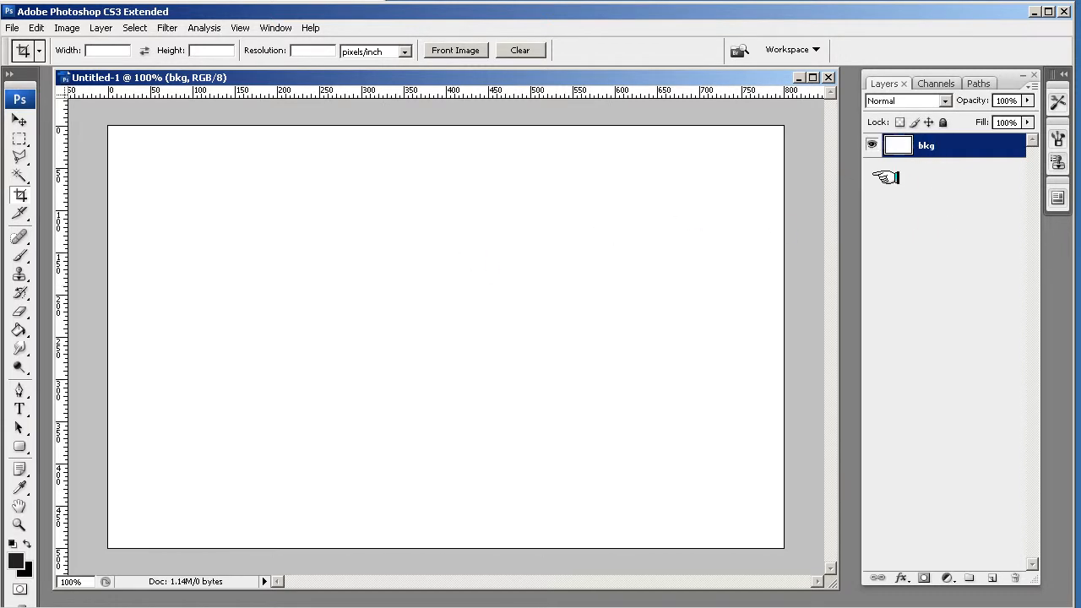
pyautogui.click(870, 146)
pyautogui.click(871, 146)
pyautogui.click(871, 146)
pyautogui.click(871, 146)
# - Add a new empty layer above bkg and name it "object1"
pyautogui.click(1031, 86)
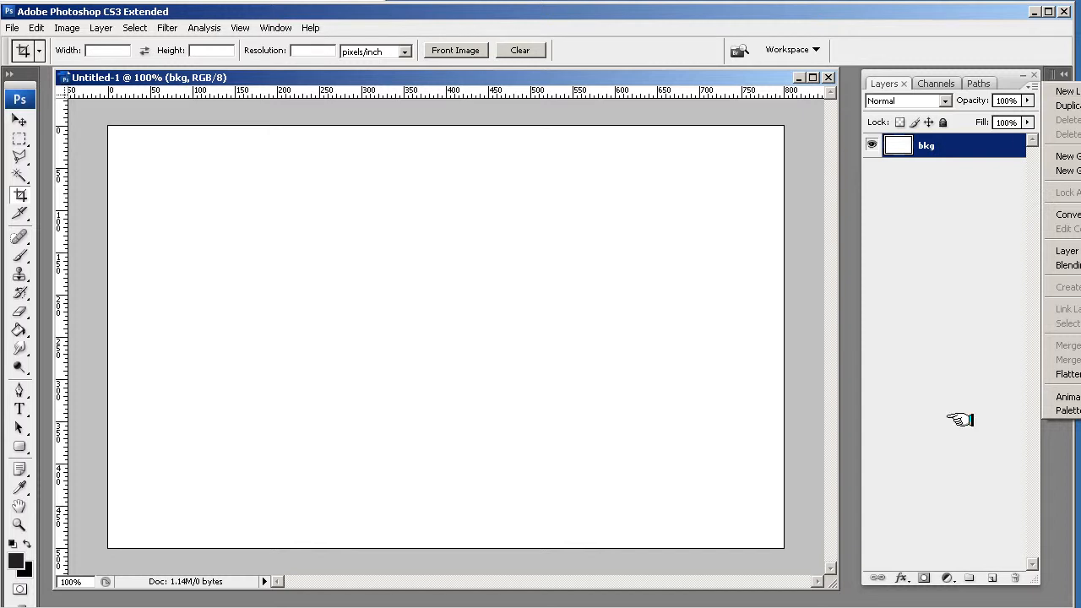
pyautogui.click(994, 579)
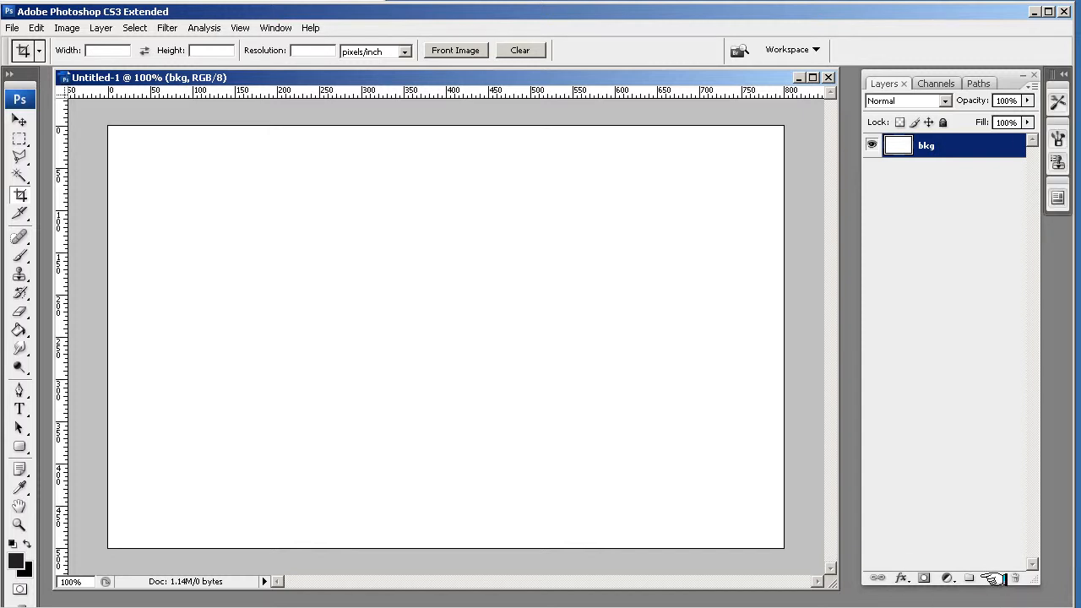
pyautogui.click(988, 578)
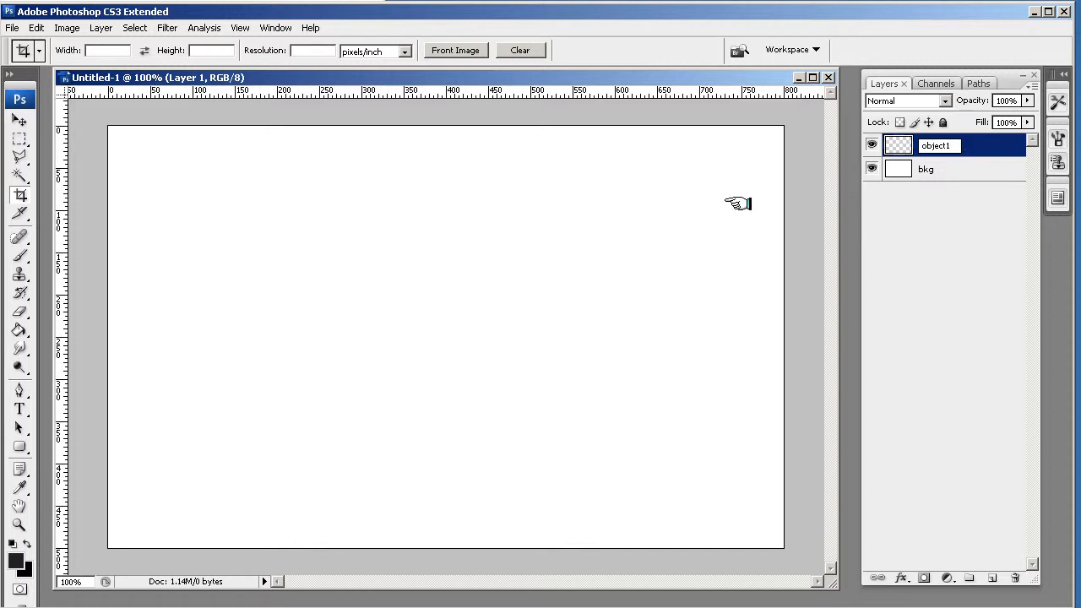
pyautogui.click(967, 170)
# - Switch the active layer back and forth between object1 and bkg, finishing with bkg selected
pyautogui.click(967, 170)
pyautogui.click(963, 146)
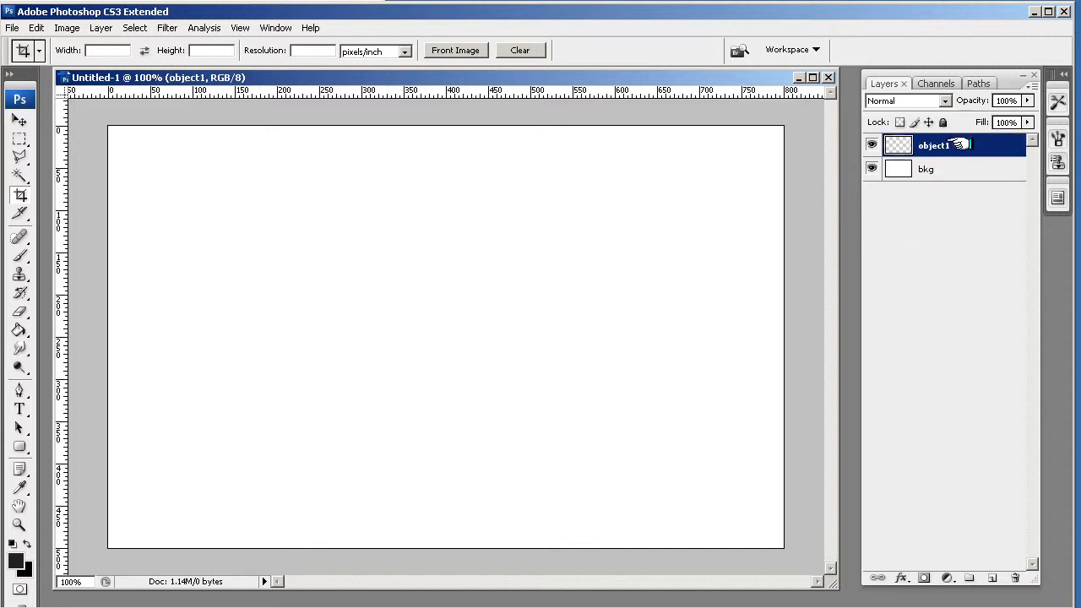
pyautogui.click(940, 169)
pyautogui.click(929, 146)
pyautogui.click(926, 170)
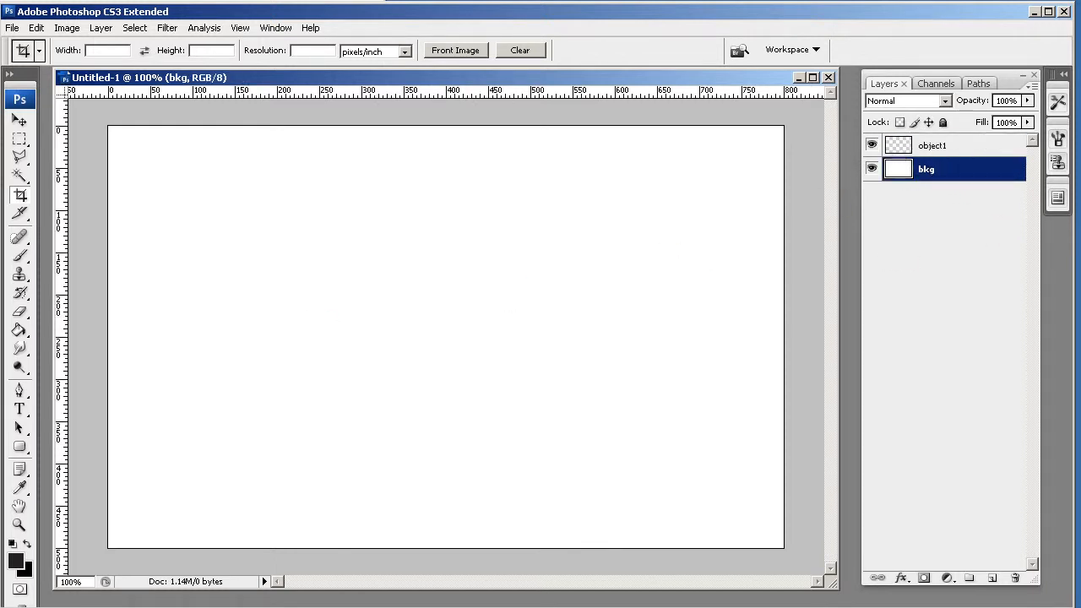
# - Try a short freehand brush stroke on the bkg layer and undo it
pyautogui.click(19, 256)
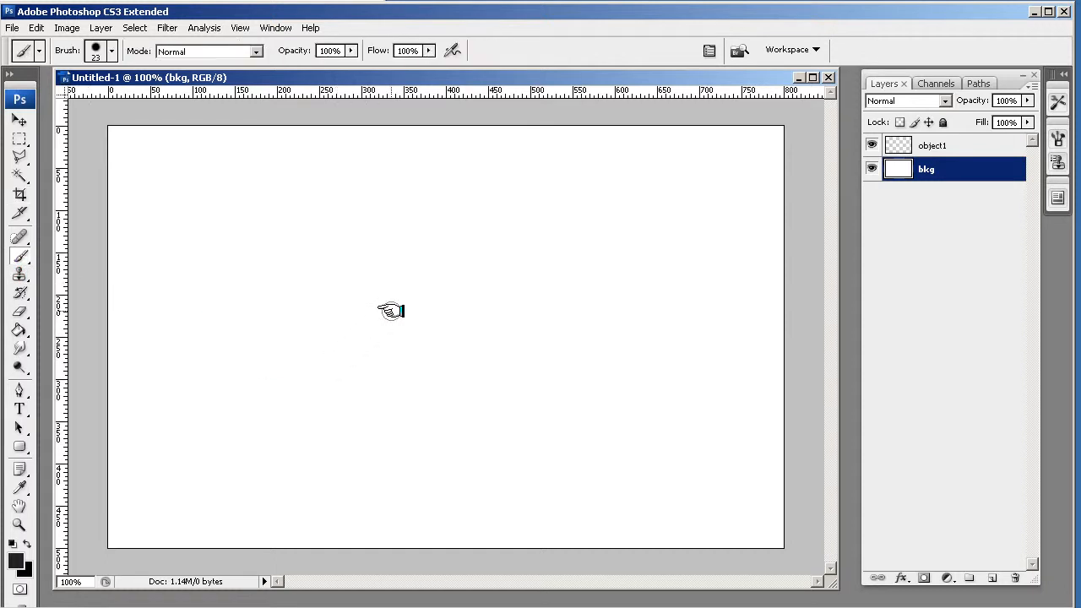
pyautogui.moveTo(370, 326)
pyautogui.mouseDown()
pyautogui.moveTo(442, 372)
pyautogui.moveTo(480, 372)
pyautogui.mouseUp()
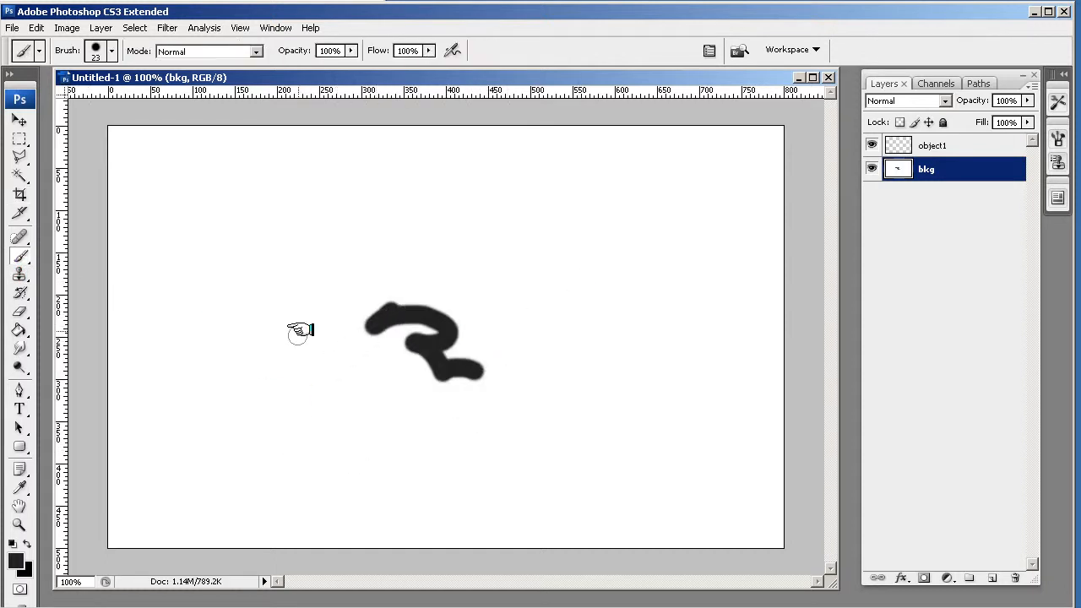
pyautogui.moveTo(923, 170); pyautogui.dragTo(667, 256)
pyautogui.hotkey('ctrl', 'z')
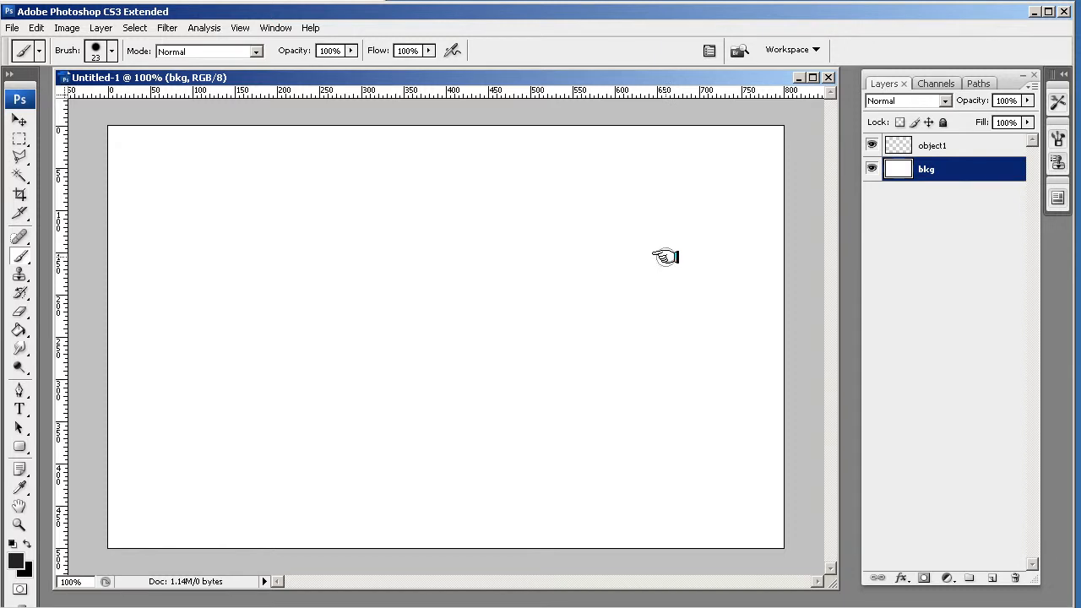
# - Paint a jagged freehand outline with inner lines on the object1 layer, and toggle that layer's visibility off and on
pyautogui.moveTo(927, 145)
pyautogui.mouseDown()
pyautogui.moveTo(396, 317)
pyautogui.moveTo(436, 382)
pyautogui.moveTo(428, 354)
pyautogui.moveTo(482, 325)
pyautogui.moveTo(452, 324)
pyautogui.moveTo(433, 279)
pyautogui.moveTo(452, 287)
pyautogui.moveTo(499, 245)
pyautogui.moveTo(508, 295)
pyautogui.moveTo(555, 337)
pyautogui.moveTo(504, 351)
pyautogui.moveTo(498, 401)
pyautogui.moveTo(467, 383)
pyautogui.moveTo(480, 452)
pyautogui.moveTo(425, 424)
pyautogui.moveTo(406, 434)
pyautogui.moveTo(397, 390)
pyautogui.moveTo(368, 372)
pyautogui.moveTo(367, 336)
pyautogui.moveTo(346, 320)
pyautogui.moveTo(336, 253)
pyautogui.moveTo(381, 260)
pyautogui.moveTo(403, 230)
pyautogui.moveTo(416, 243)
pyautogui.moveTo(436, 206)
pyautogui.mouseUp()
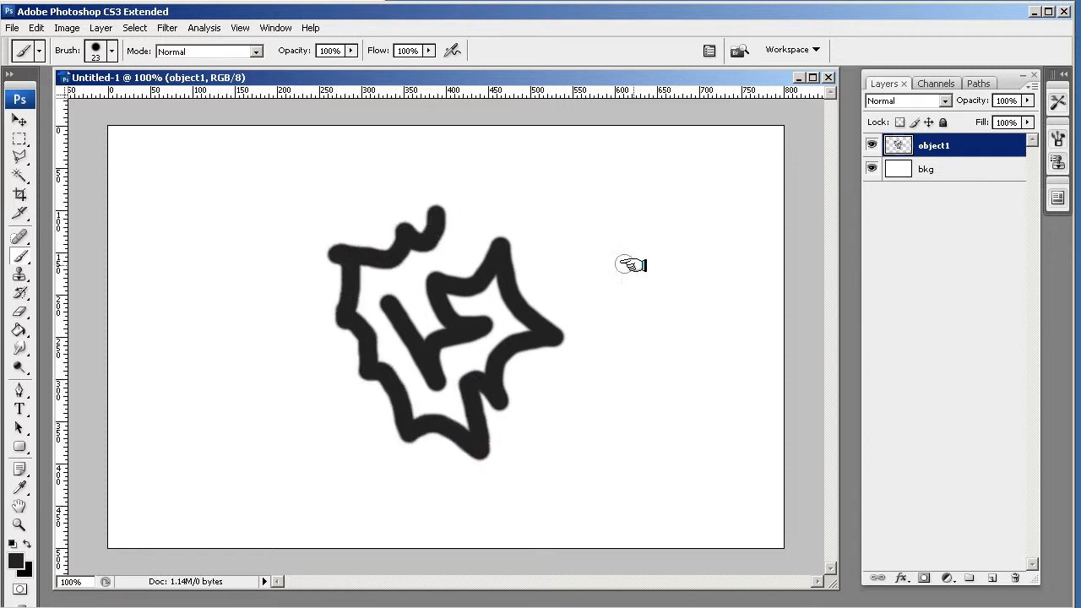
pyautogui.click(871, 145)
pyautogui.click(871, 145)
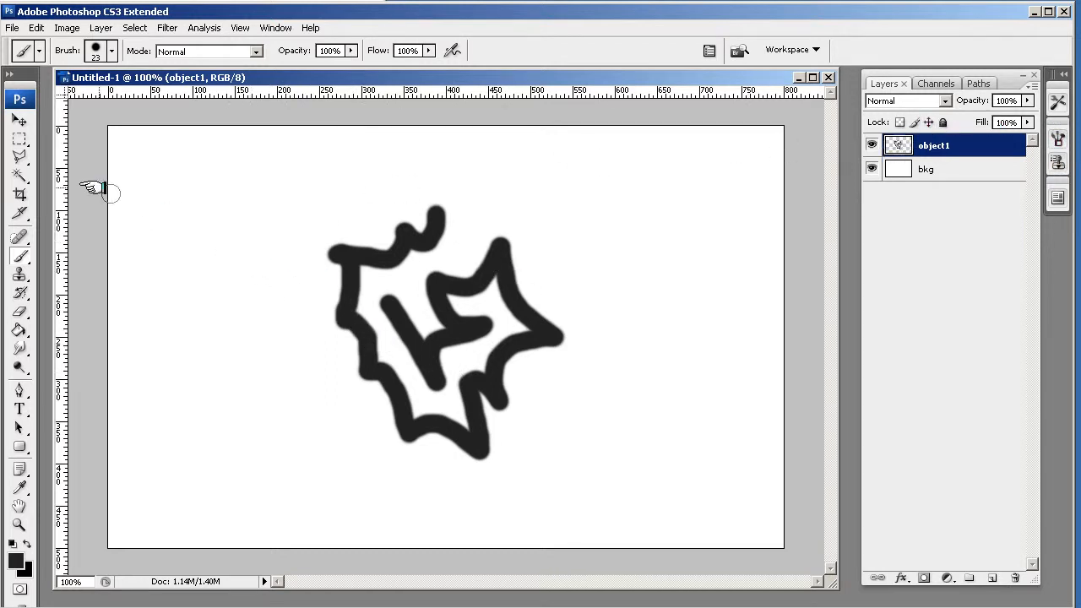
# - Move the painted outline on object1 slightly up and to the left with the Move tool
pyautogui.click(19, 119)
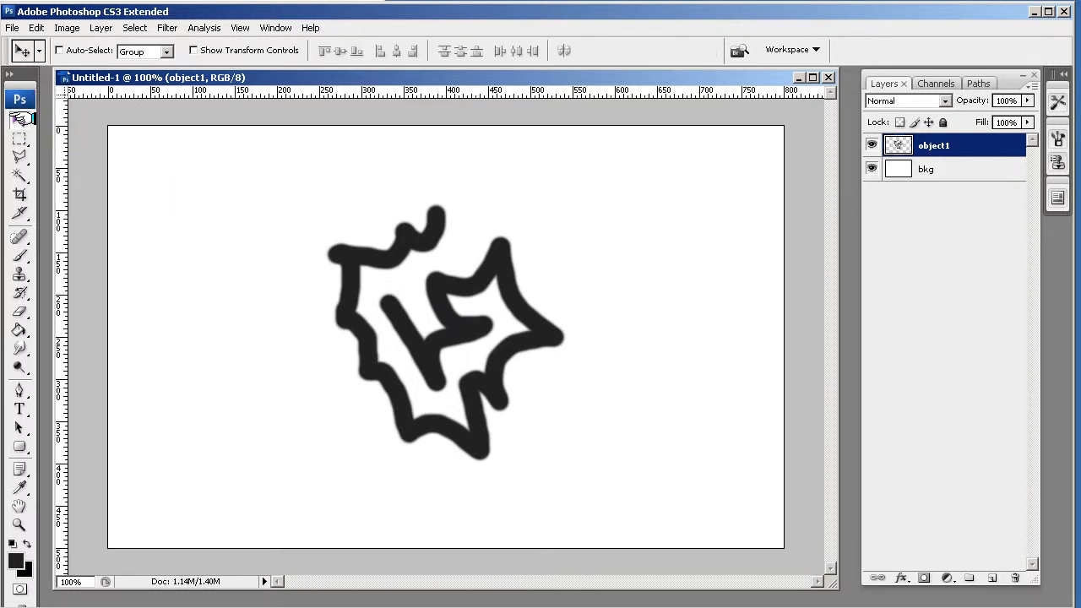
pyautogui.moveTo(448, 298)
pyautogui.mouseDown()
pyautogui.moveTo(603, 377)
pyautogui.moveTo(325, 237)
pyautogui.moveTo(483, 321)
pyautogui.moveTo(517, 298)
pyautogui.moveTo(544, 310)
pyautogui.moveTo(476, 291)
pyautogui.mouseUp()
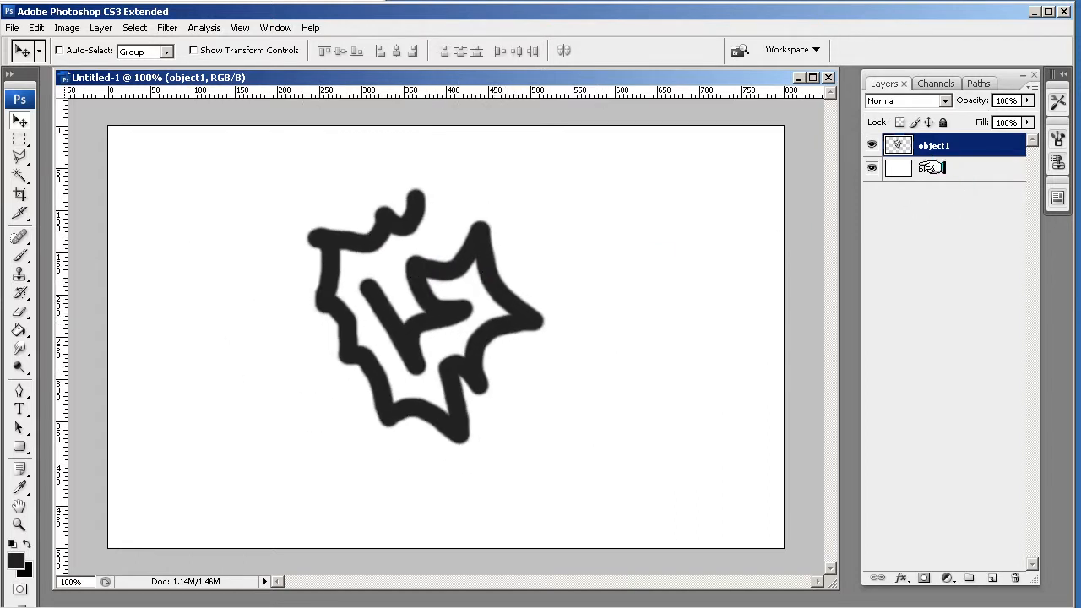
# - Make a square selection about 130 px wide left of the outline on object1 and fill it with the foreground color
pyautogui.click(19, 137)
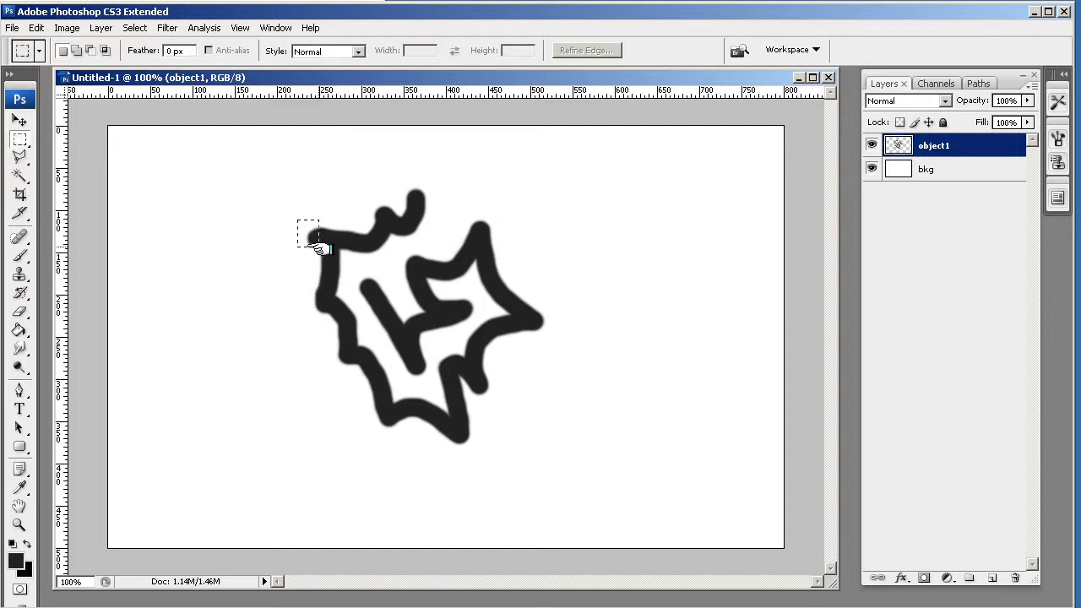
pyautogui.moveTo(320, 247); pyautogui.dragTo(337, 264)
pyautogui.moveTo(246, 262); pyautogui.dragTo(203, 280)
pyautogui.moveTo(189, 326); pyautogui.dragTo(189, 323)
pyautogui.click(20, 330)
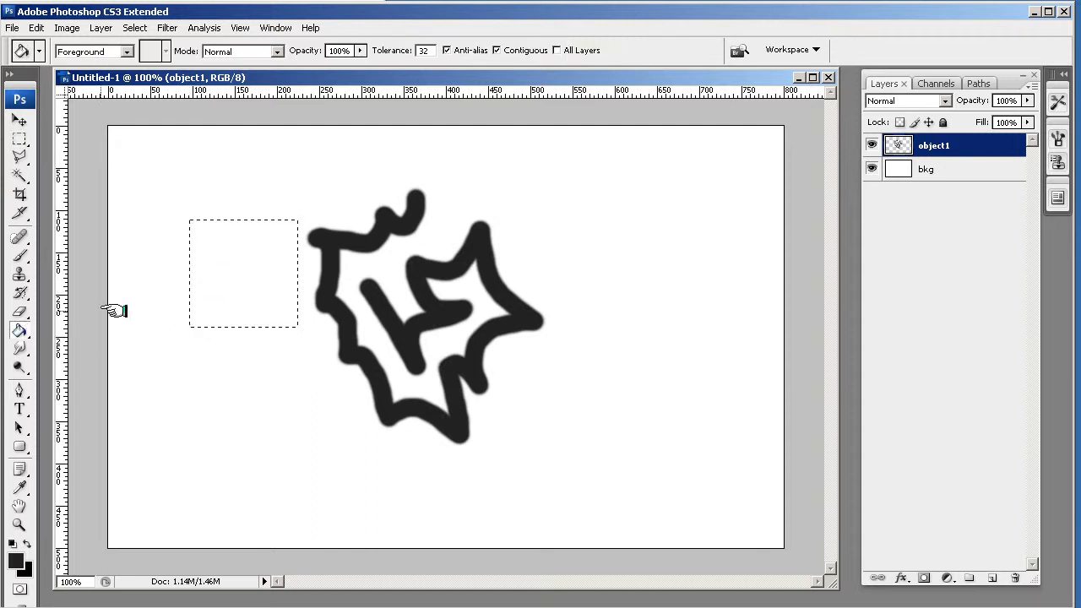
pyautogui.click(221, 263)
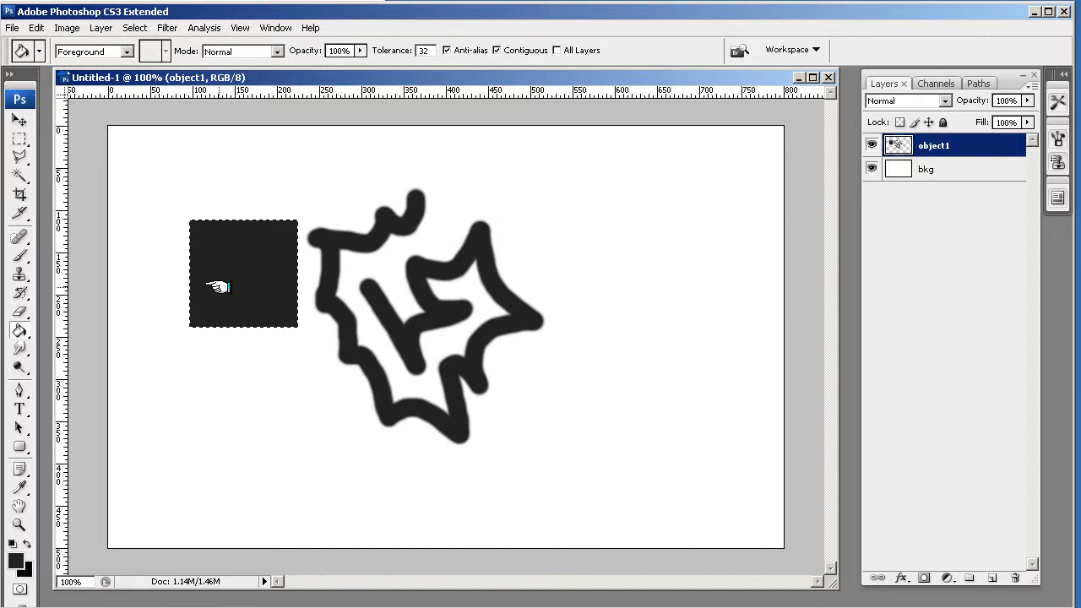
# - Select a rectangular area over the filled square's upper-left corner and delete its contents
pyautogui.click(19, 138)
pyautogui.moveTo(169, 197); pyautogui.dragTo(251, 271)
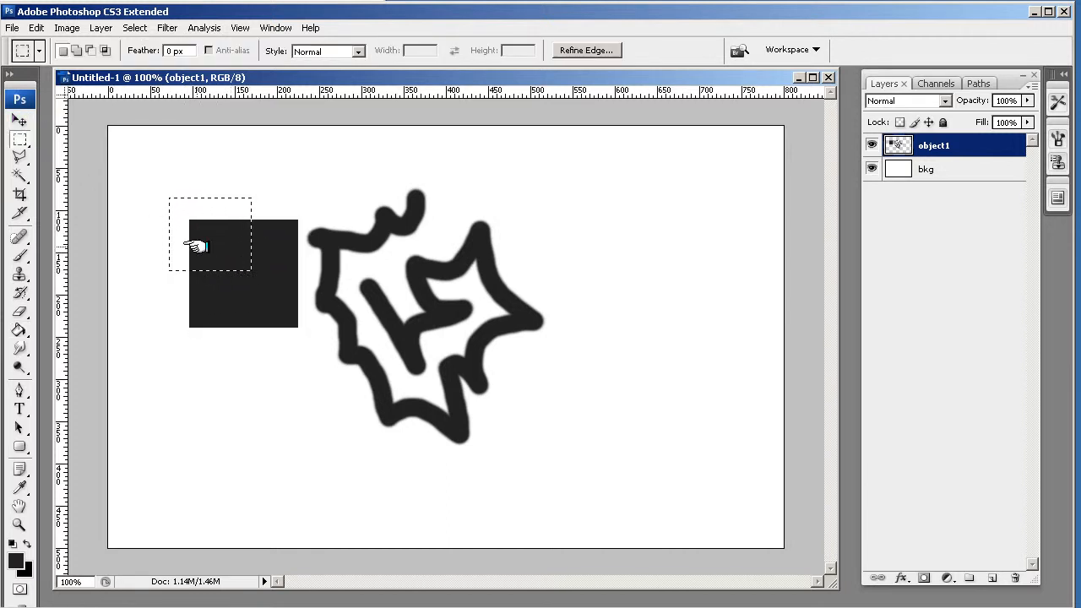
pyautogui.moveTo(155, 201); pyautogui.dragTo(241, 274)
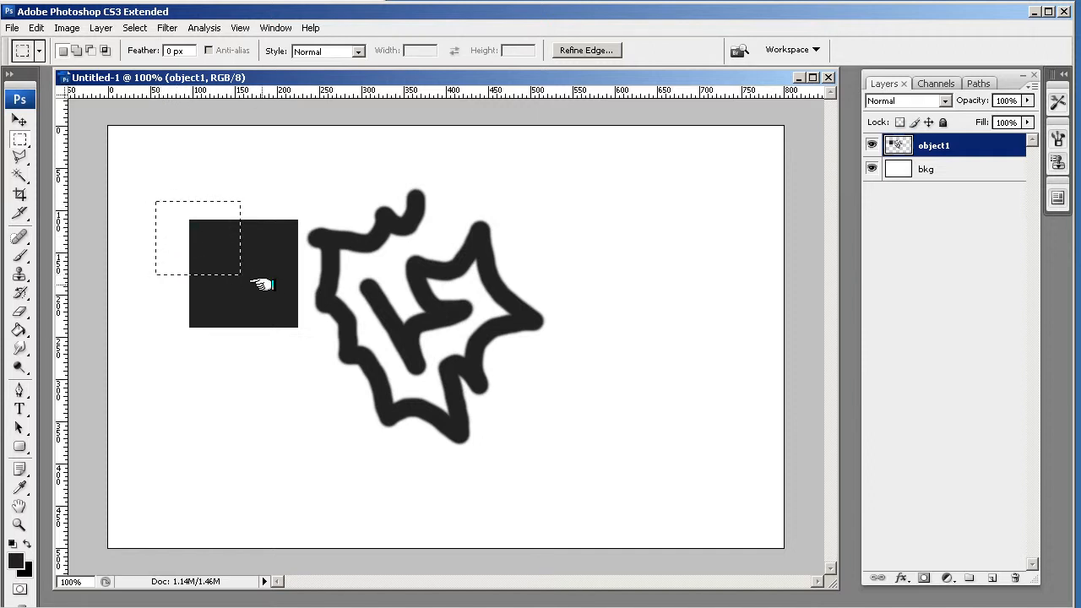
pyautogui.press('Delete')
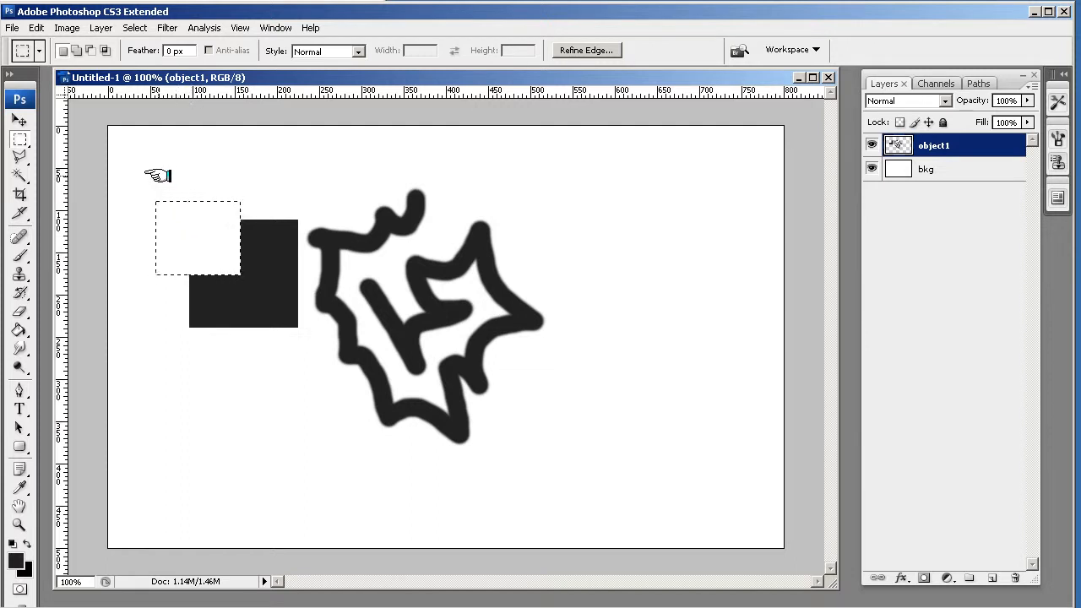
# - Select the whole remainder of the filled square, delete it, and clear the selection
pyautogui.moveTo(165, 178); pyautogui.dragTo(302, 374)
pyautogui.press('Delete')
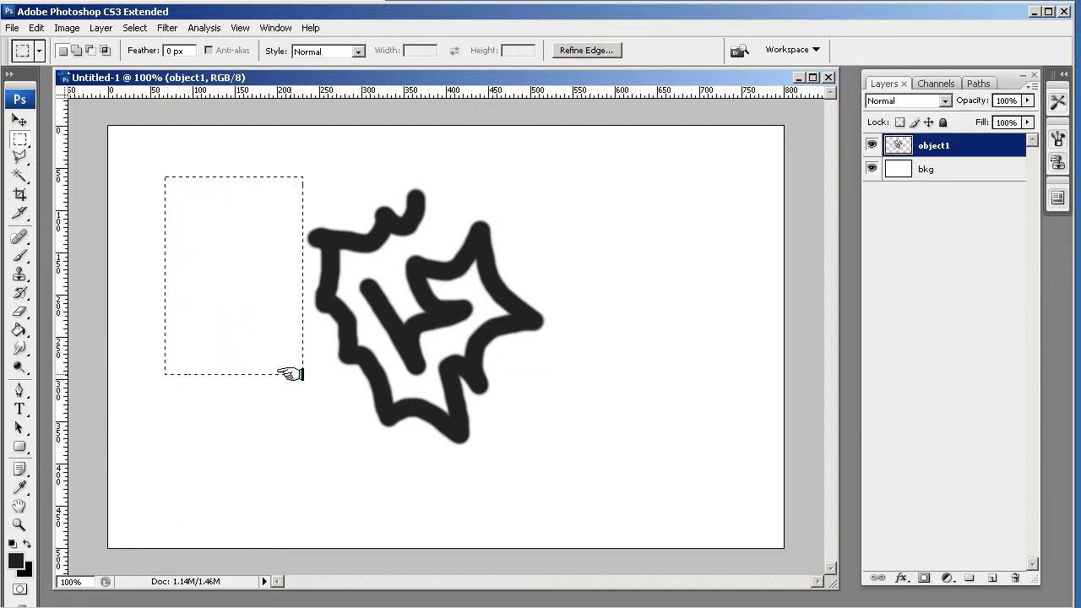
pyautogui.hotkey('ctrl', 'd')
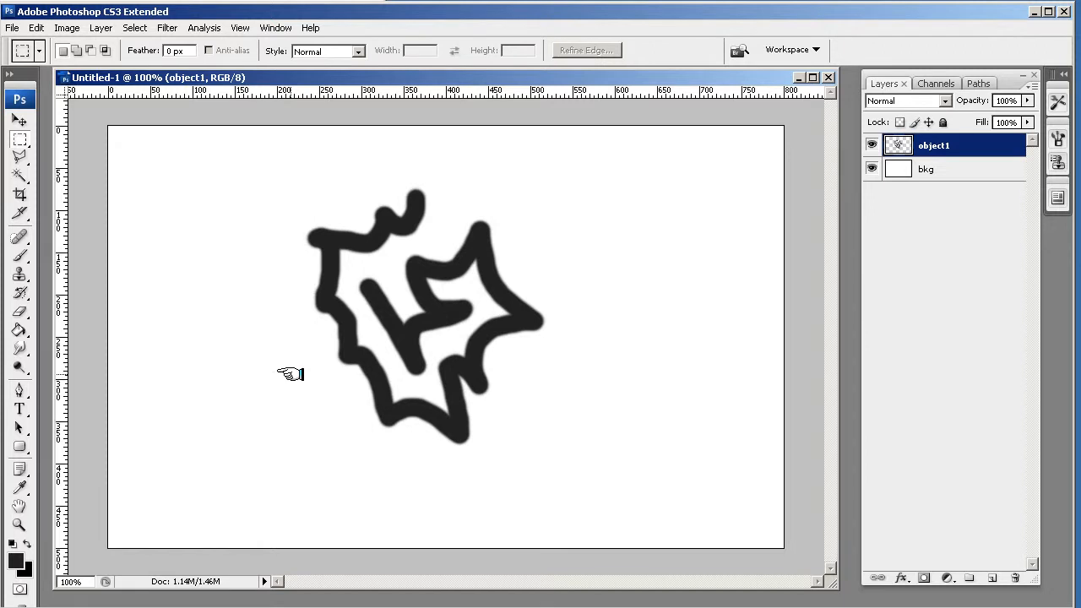
# - Switch to the Elliptical Marquee tool, discard a trial selection, and set the feather to 0 px
pyautogui.rightClick(23, 144)
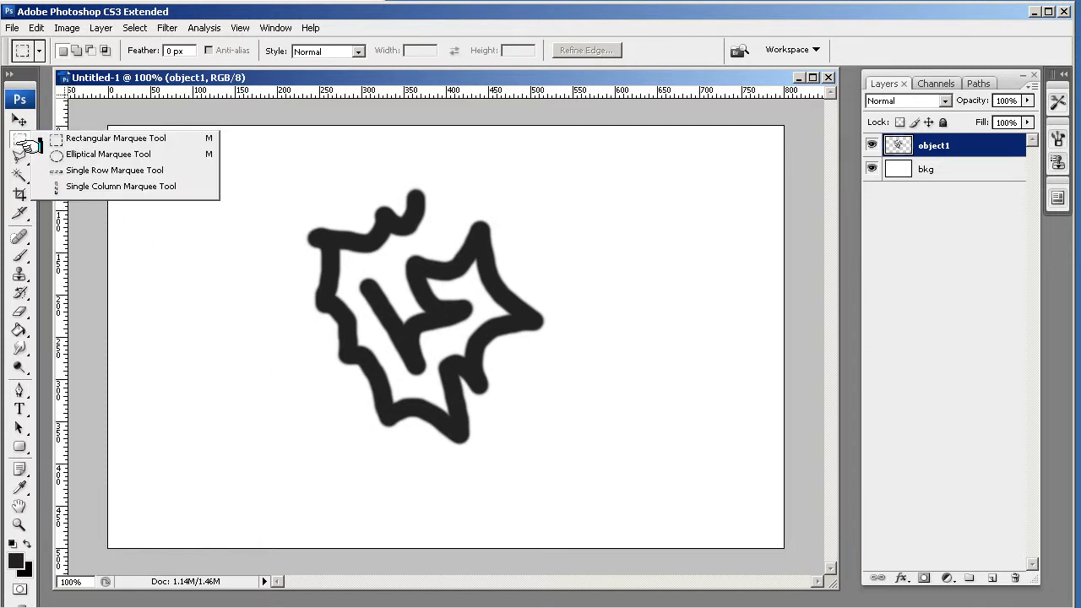
pyautogui.click(127, 154)
pyautogui.moveTo(187, 204)
pyautogui.mouseDown()
pyautogui.moveTo(235, 359)
pyautogui.moveTo(333, 313)
pyautogui.moveTo(269, 315)
pyautogui.moveTo(317, 436)
pyautogui.moveTo(460, 493)
pyautogui.moveTo(242, 290)
pyautogui.moveTo(285, 306)
pyautogui.moveTo(353, 374)
pyautogui.moveTo(258, 275)
pyautogui.moveTo(284, 308)
pyautogui.mouseUp()
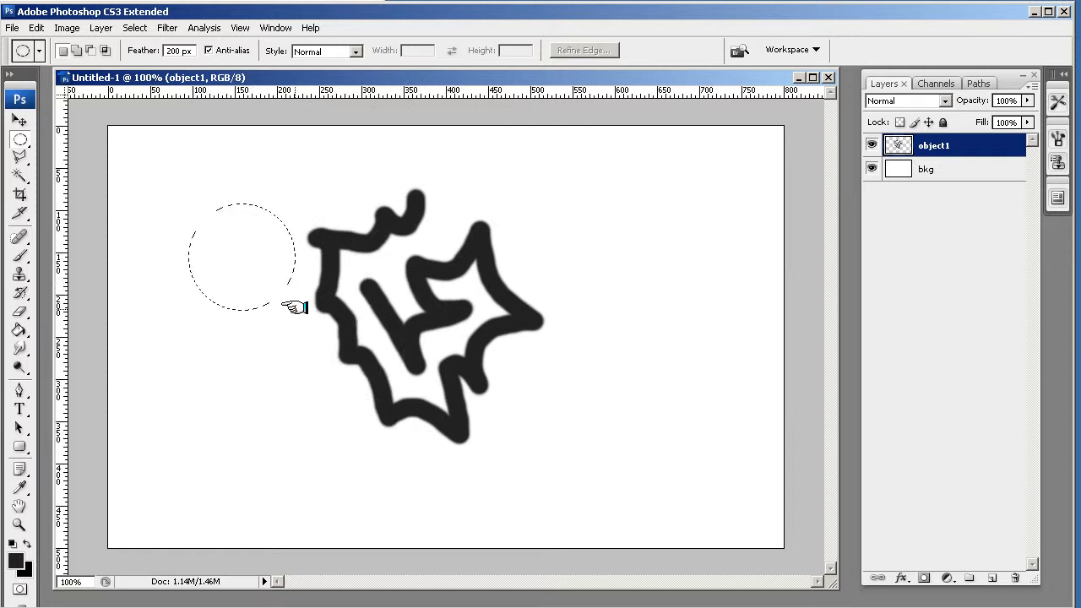
pyautogui.click(537, 250)
pyautogui.moveTo(164, 50); pyautogui.dragTo(133, 46)
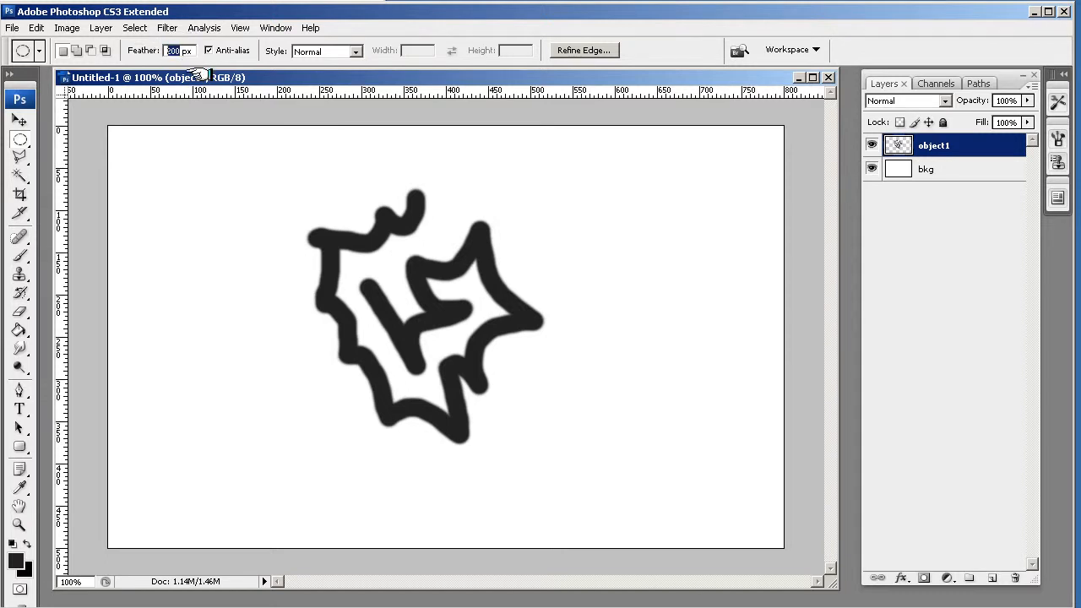
pyautogui.write('0')
pyautogui.press('Return')
# - Make an elliptical selection about 180 x 230 px left of the outline, fill it with the foreground color, and deselect
pyautogui.moveTo(146, 190); pyautogui.dragTo(320, 349)
pyautogui.moveTo(266, 318); pyautogui.dragTo(278, 321)
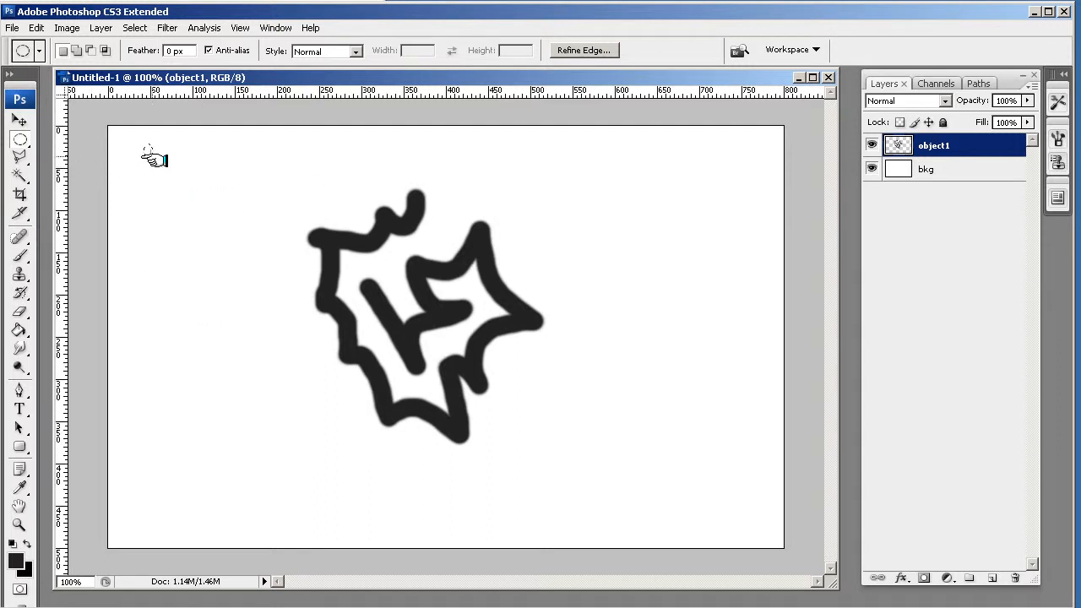
pyautogui.moveTo(144, 158); pyautogui.dragTo(565, 495)
pyautogui.moveTo(359, 453); pyautogui.dragTo(293, 332)
pyautogui.click(20, 328)
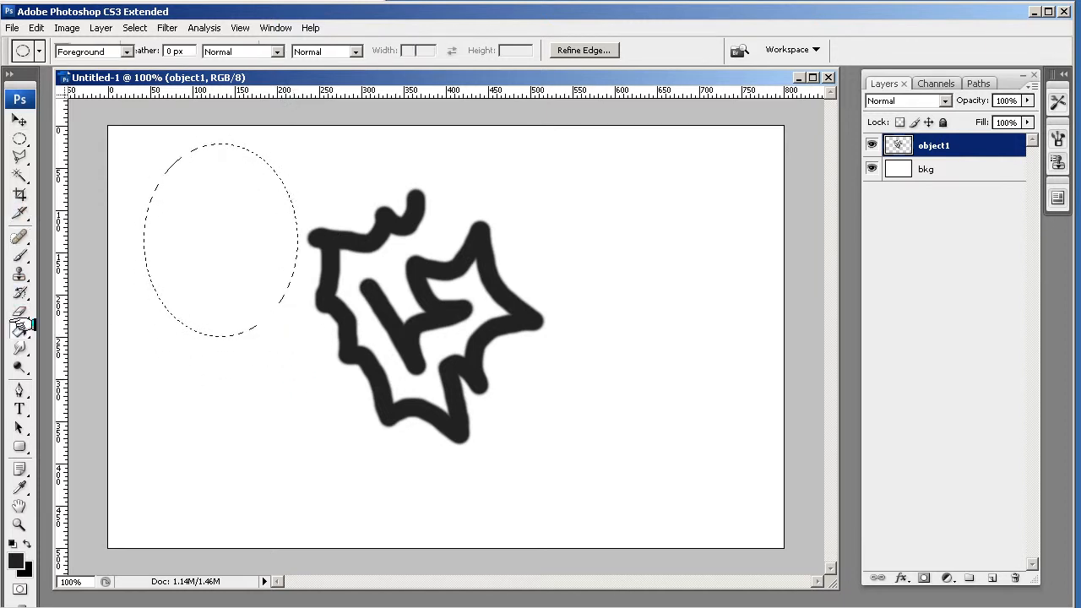
pyautogui.click(196, 224)
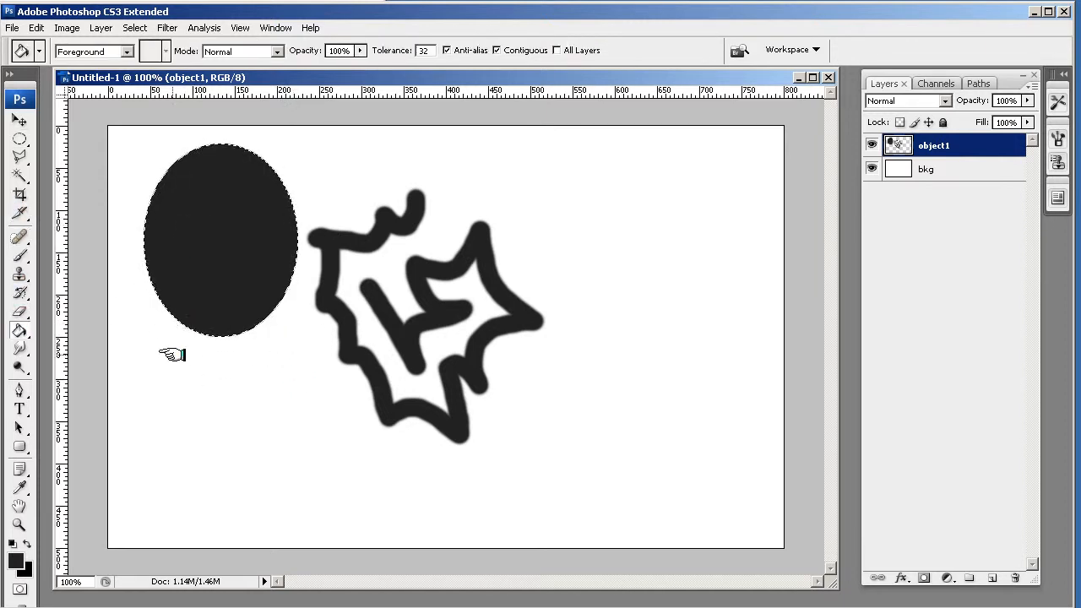
pyautogui.click(134, 27)
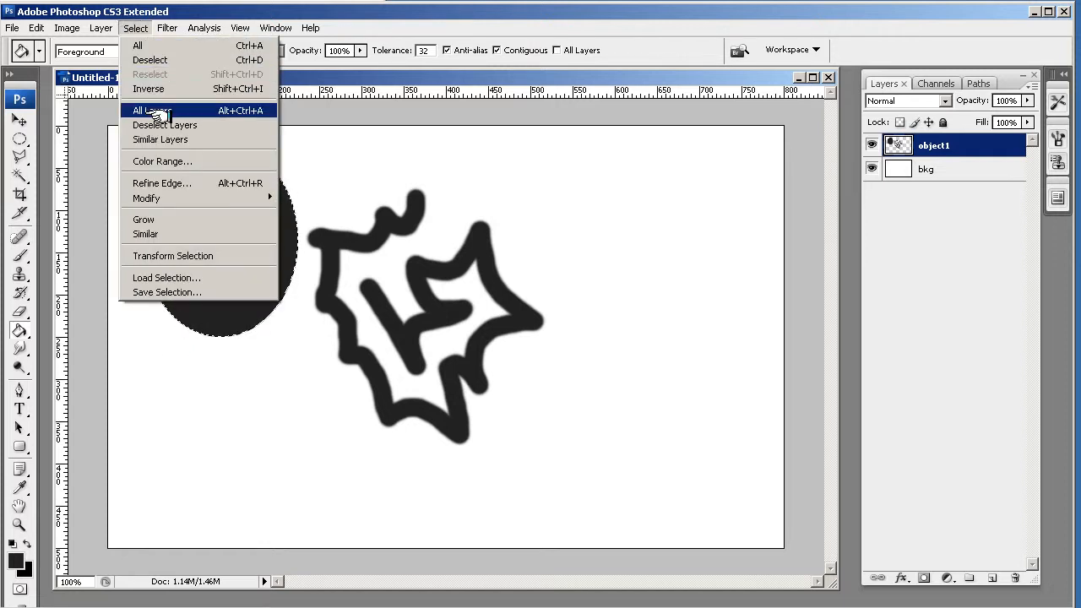
pyautogui.click(152, 60)
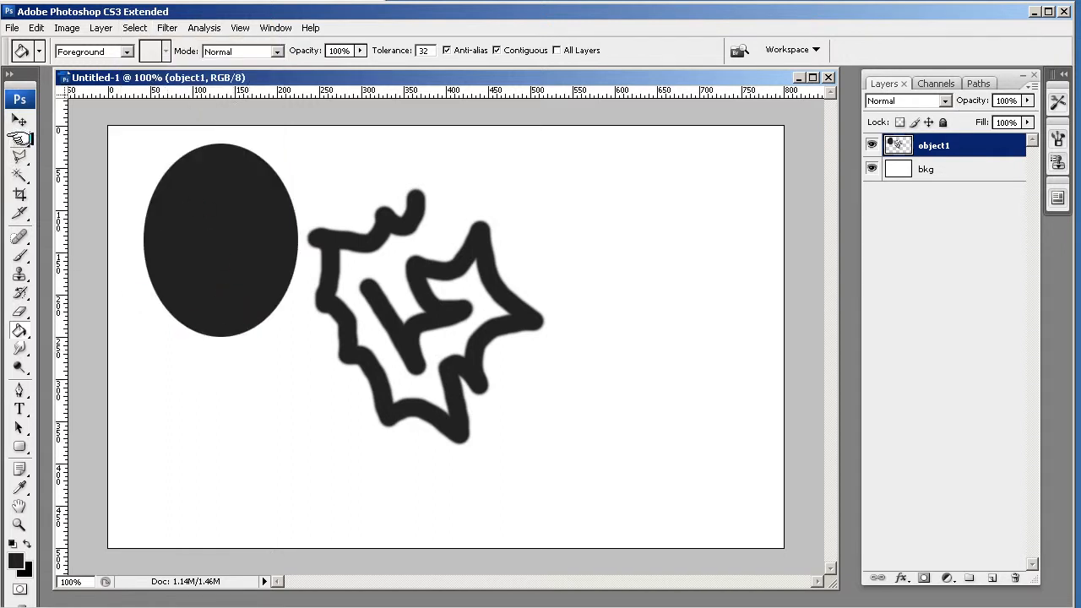
# - Cut an elliptical hole about 70 x 80 px out of the filled ellipse's upper-left area using a 0 px feather selection
pyautogui.click(19, 138)
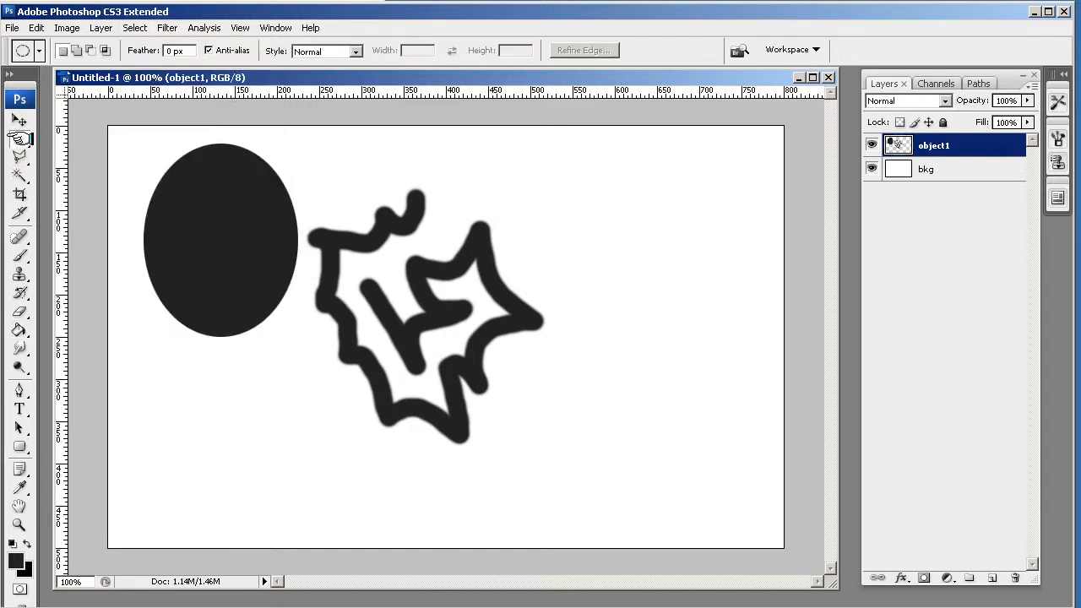
pyautogui.click(19, 138)
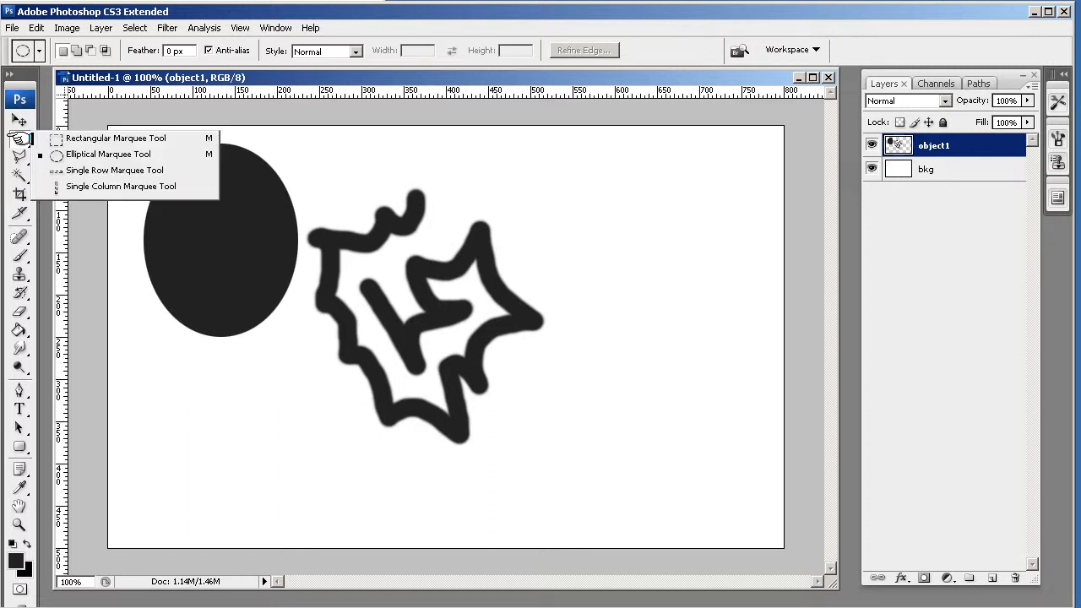
pyautogui.click(19, 138)
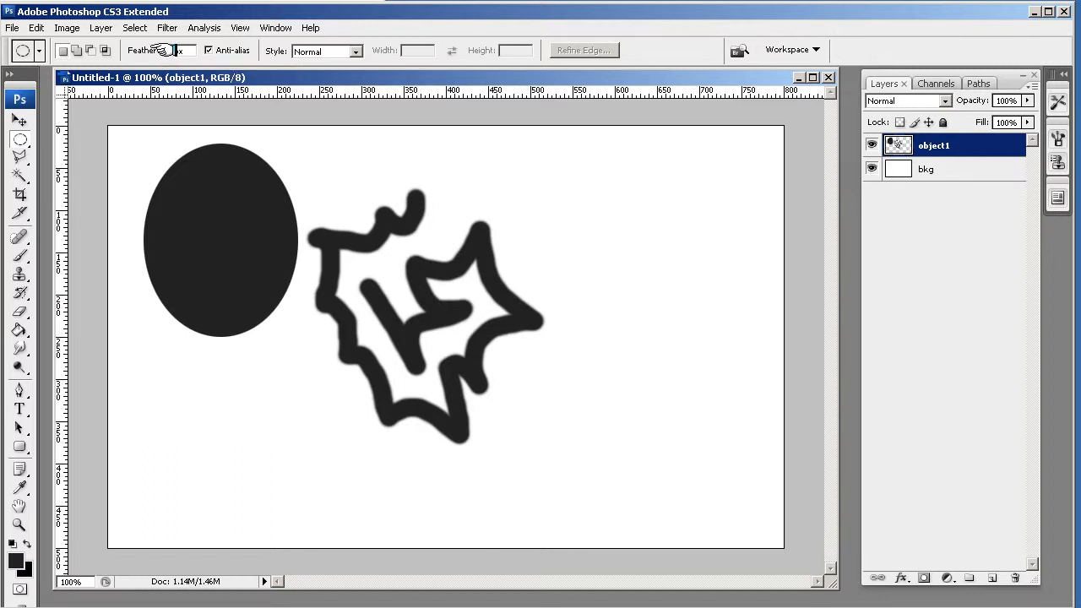
pyautogui.moveTo(180, 186); pyautogui.dragTo(239, 253)
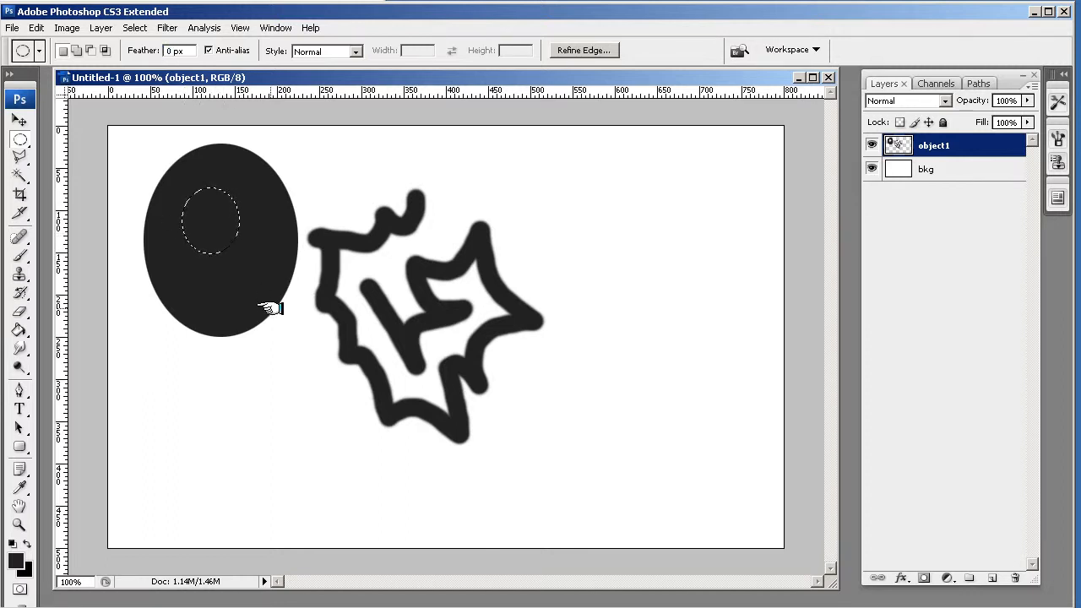
pyautogui.press('Delete')
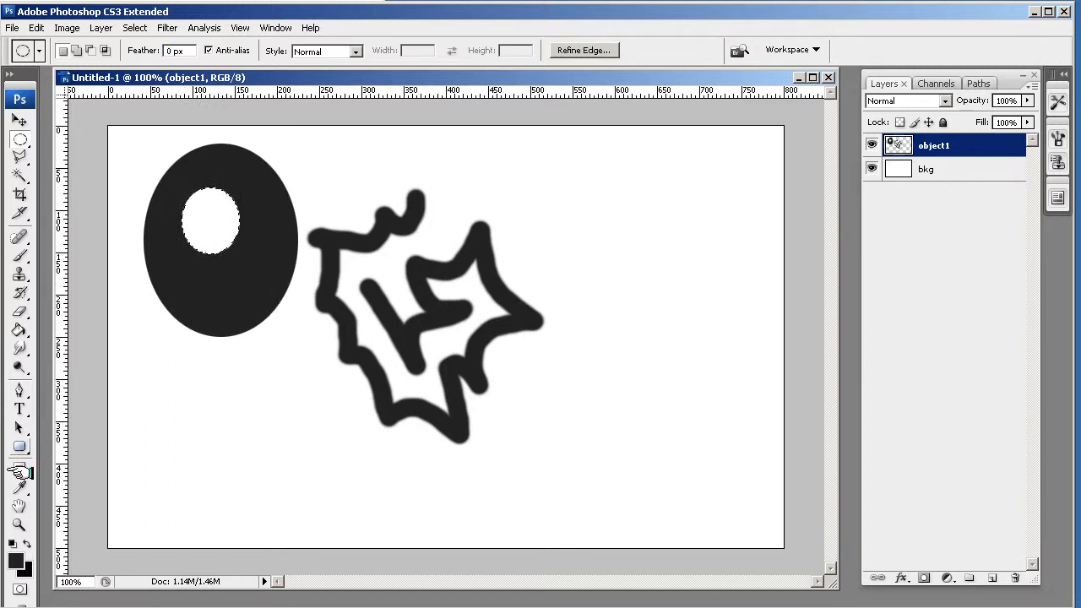
# - Examine the edge pixels of the elliptical hole up close
pyautogui.click(19, 525)
pyautogui.moveTo(193, 222); pyautogui.dragTo(238, 284)
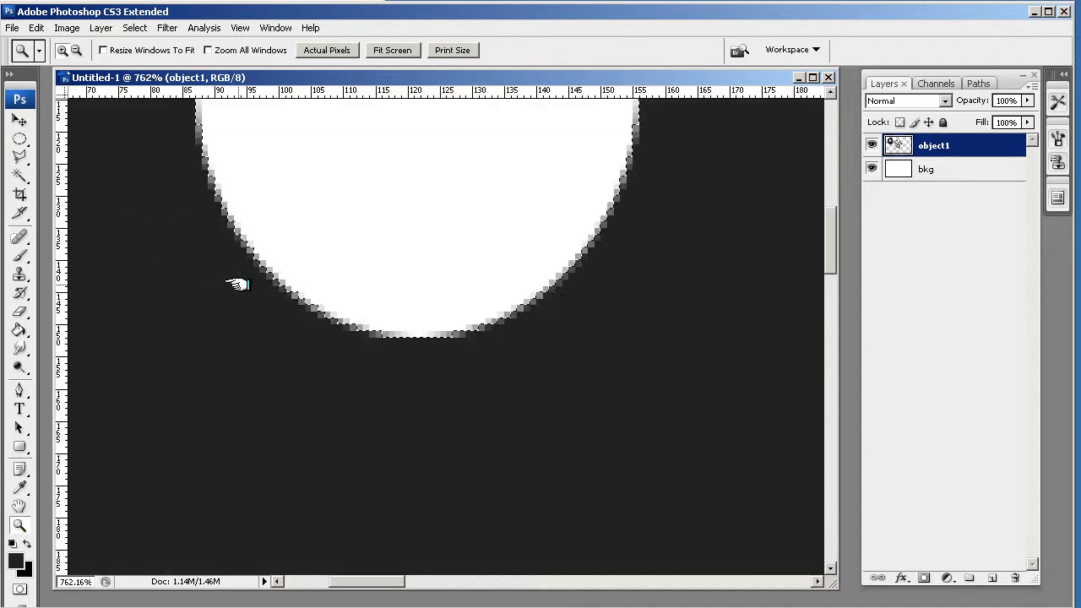
pyautogui.hotkey('ctrl', '-')
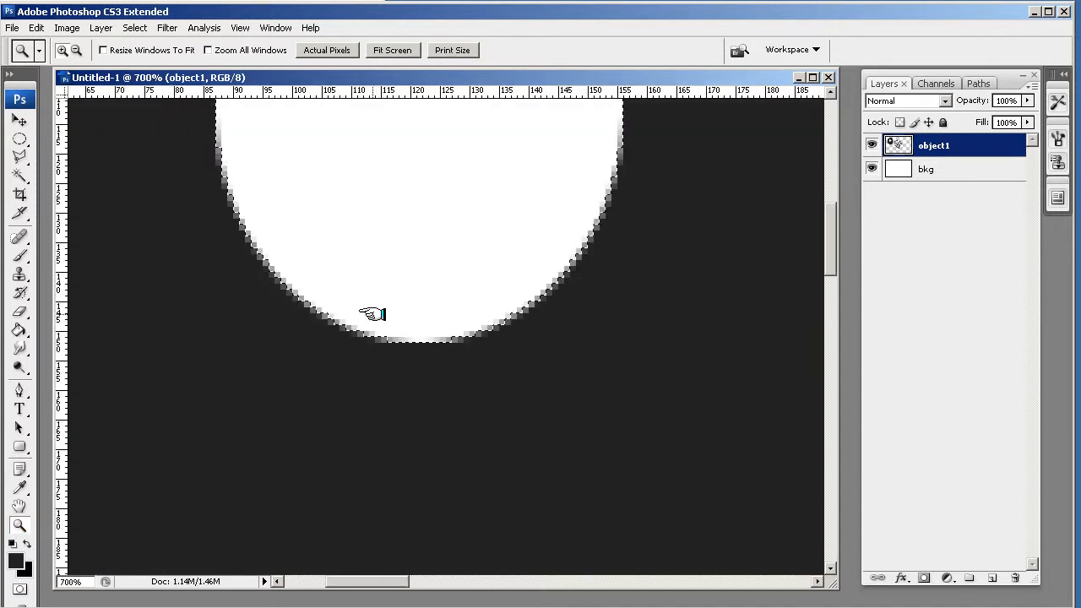
pyautogui.hotkey('ctrl', '-')
pyautogui.hotkey('ctrl', '-')
pyautogui.hotkey('ctrl', '-')
pyautogui.hotkey('ctrl', '-')
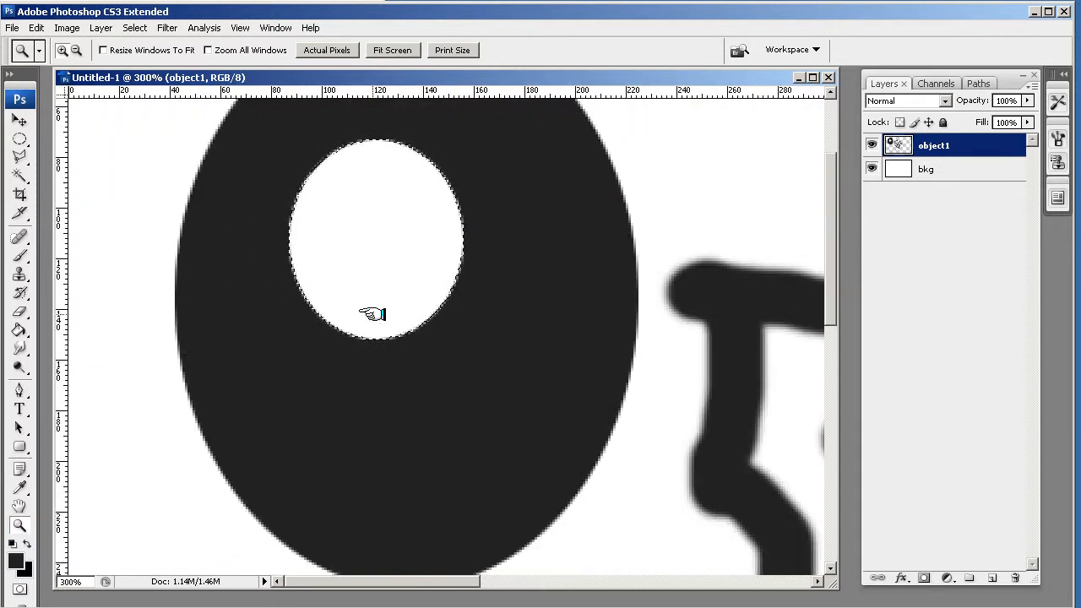
# - Make the hole in the ellipse solid again and clear the selection with the Elliptical Marquee active
pyautogui.hotkey('alt', 'BackSpace')
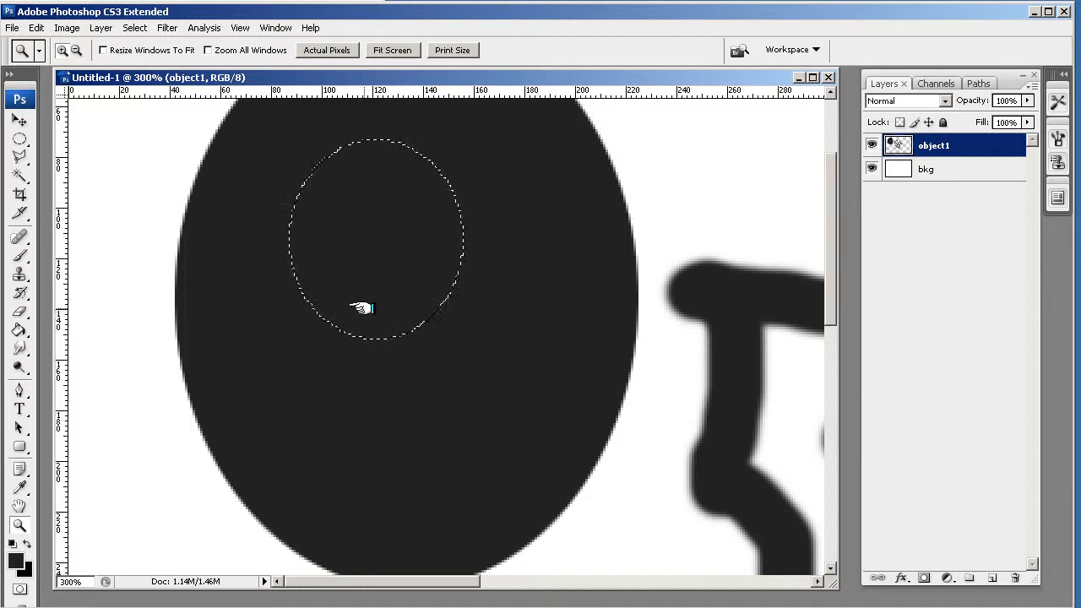
pyautogui.click(20, 140)
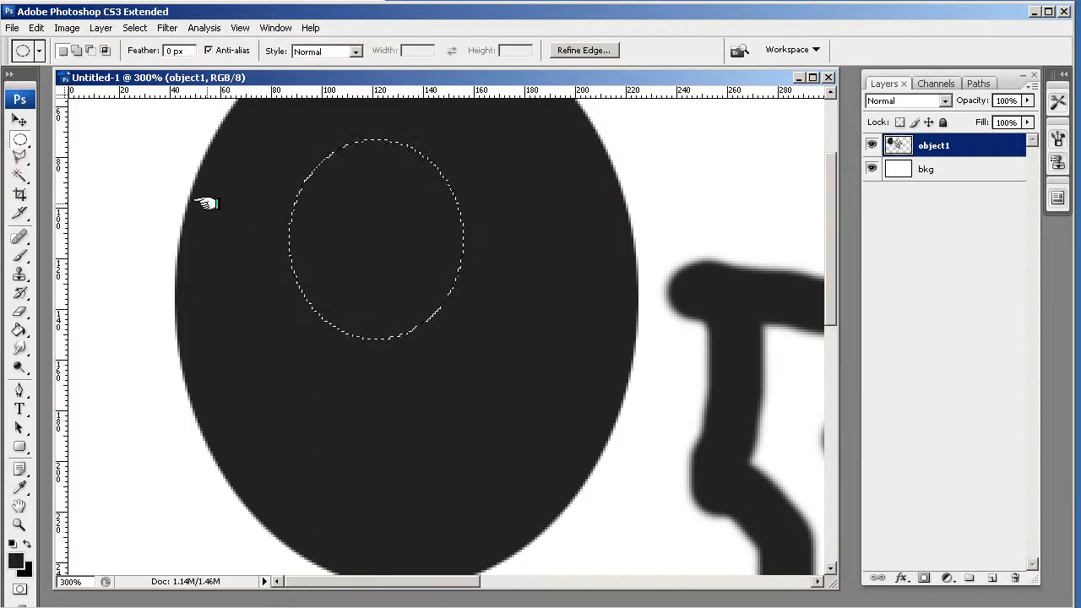
pyautogui.hotkey('ctrl', 'd')
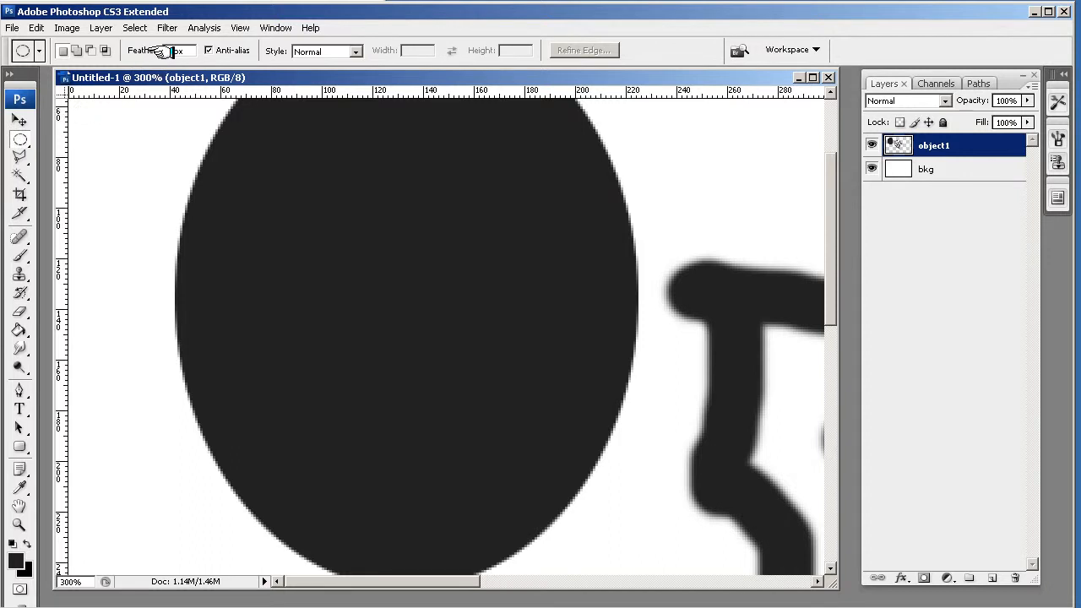
# - Set the Elliptical Marquee's feather to 20 px
pyautogui.moveTo(173, 50); pyautogui.dragTo(148, 49)
pyautogui.press('Return')
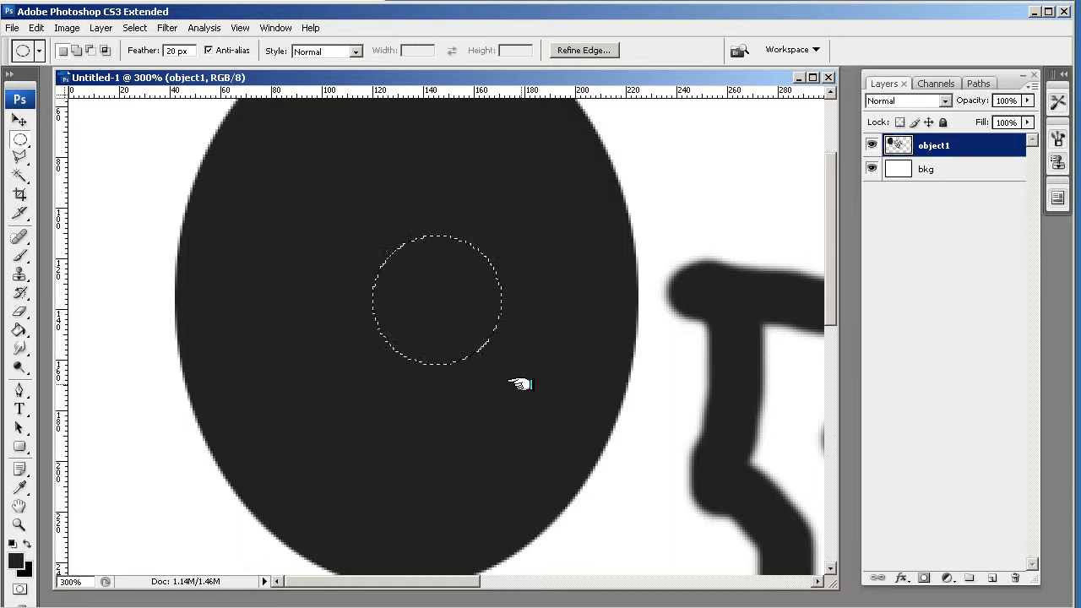
# - Delete the filled ellipse's pixels three times through a circular selection about 50 px wide with 20 px feather, opening a soft-edged hole
pyautogui.press('Delete')
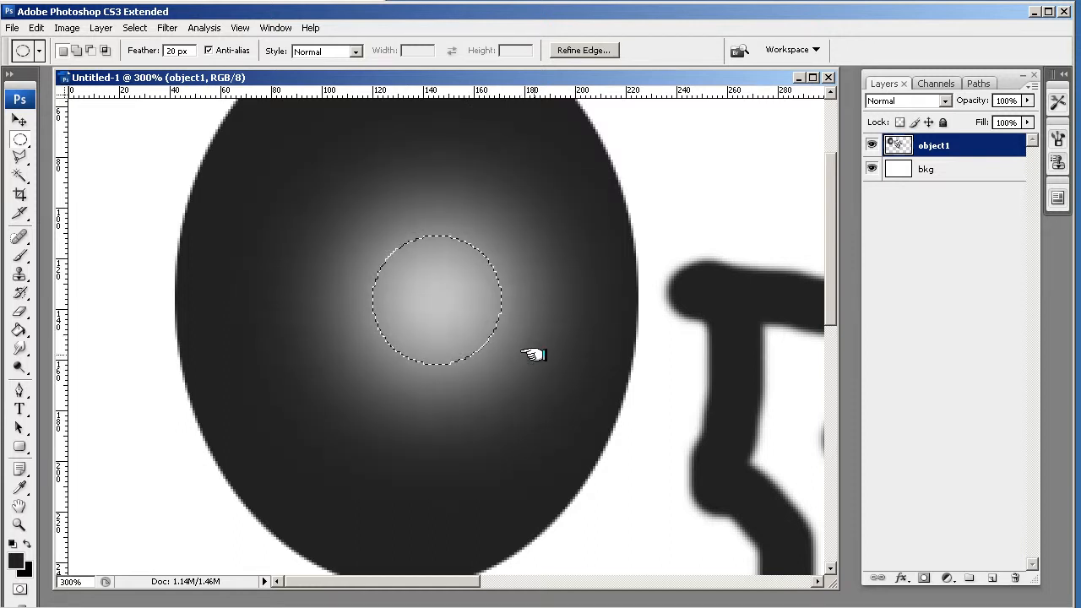
pyautogui.press('Delete')
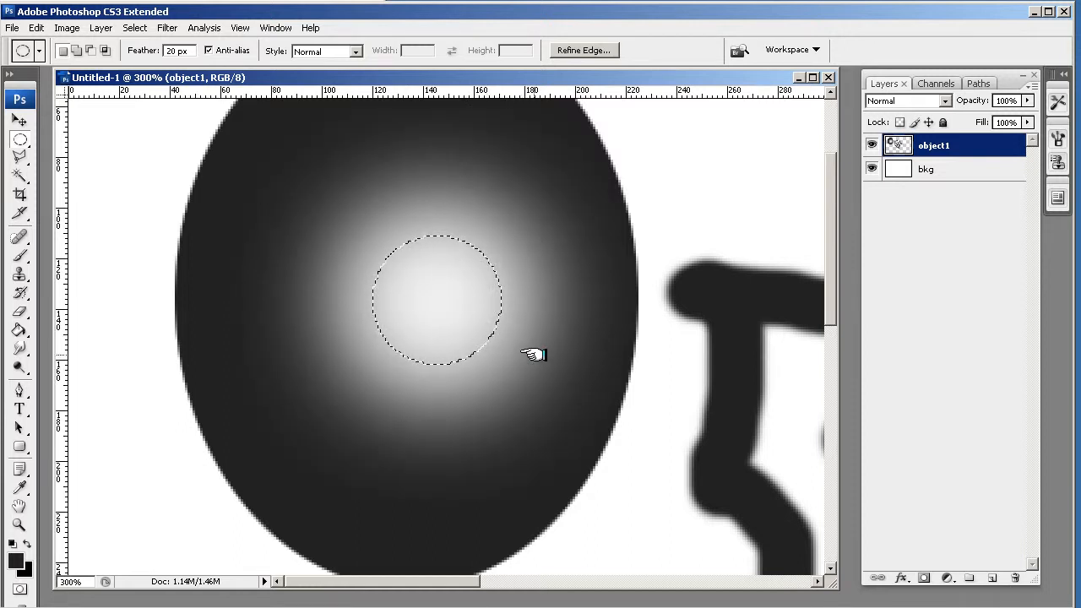
pyautogui.press('Delete')
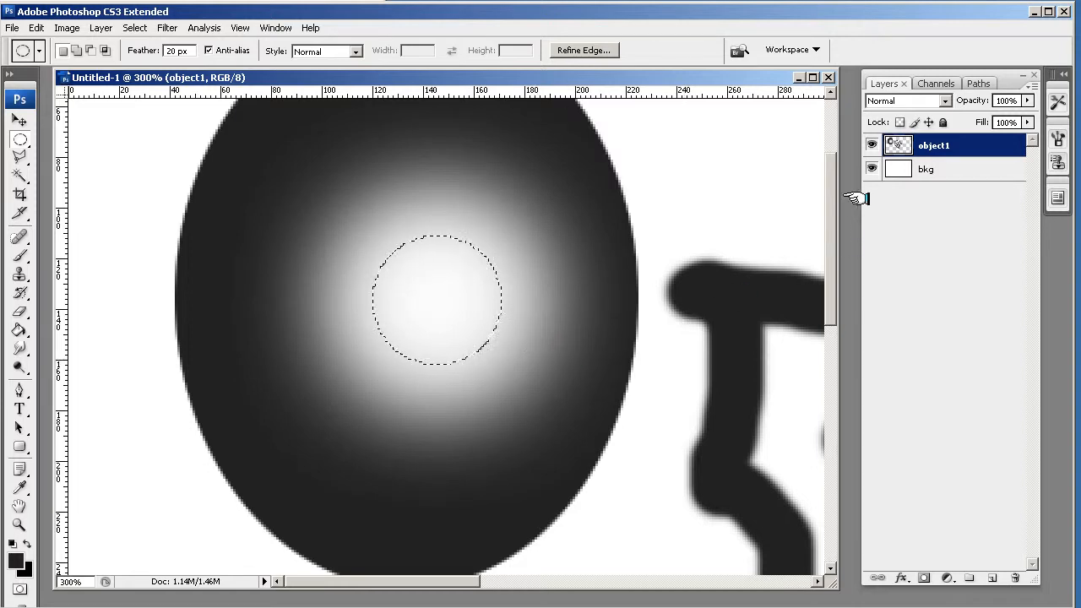
# - Hide and reshow the bkg layer twice to examine the transparency of the soft-edged hole
pyautogui.click(872, 169)
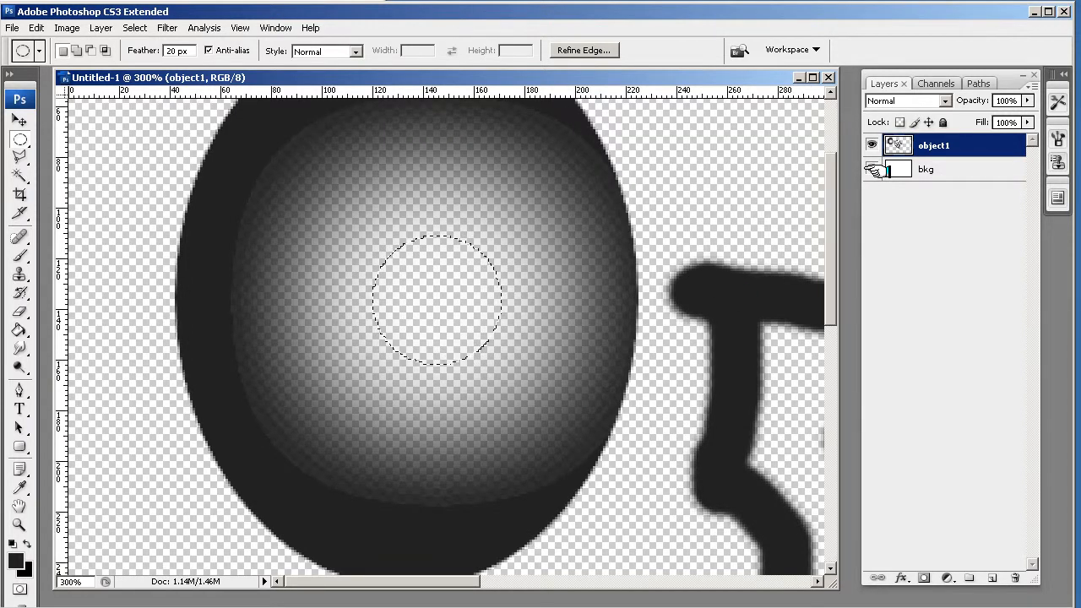
pyautogui.click(874, 169)
pyautogui.click(874, 169)
pyautogui.click(874, 169)
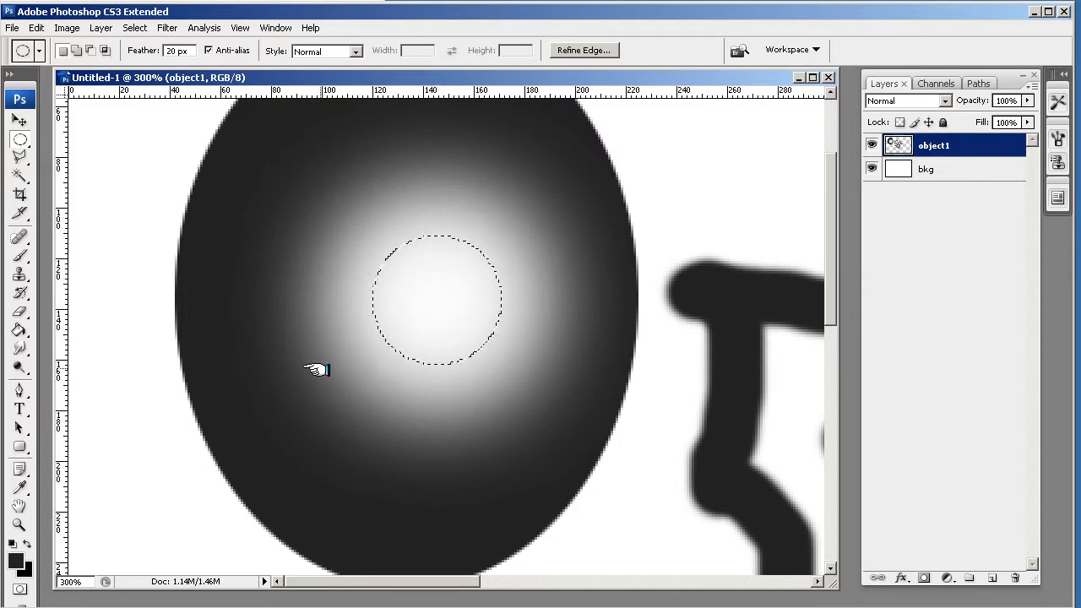
# - Clear the circular selection in the ellipse's soft-edged hole
pyautogui.hotkey('ctrl', '-')
pyautogui.hotkey('ctrl', '-')
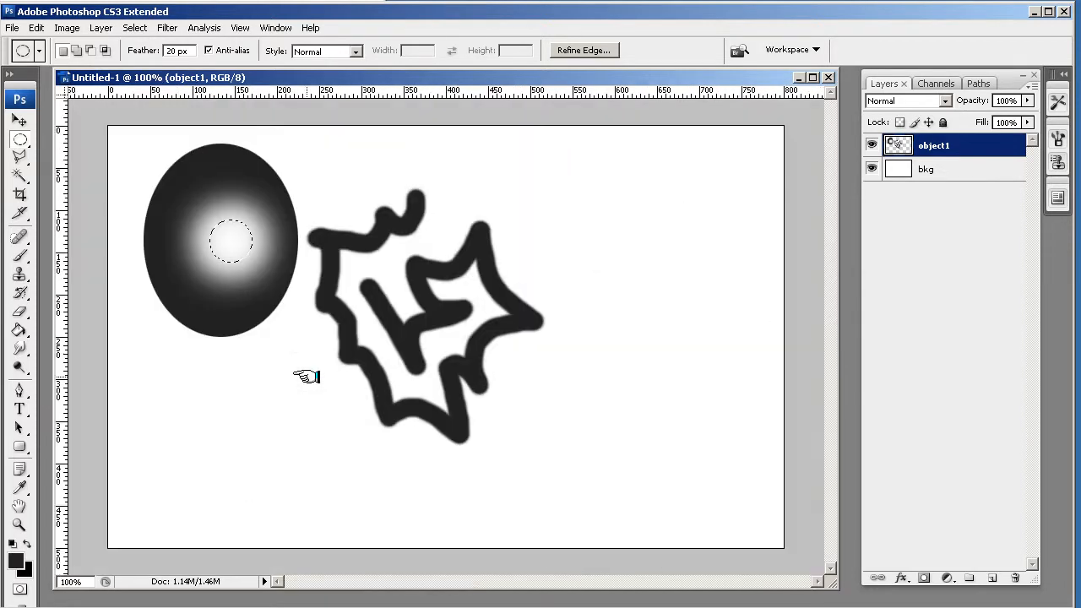
pyautogui.hotkey('ctrl', 'd')
pyautogui.click(152, 51)
pyautogui.rightClick(15, 140)
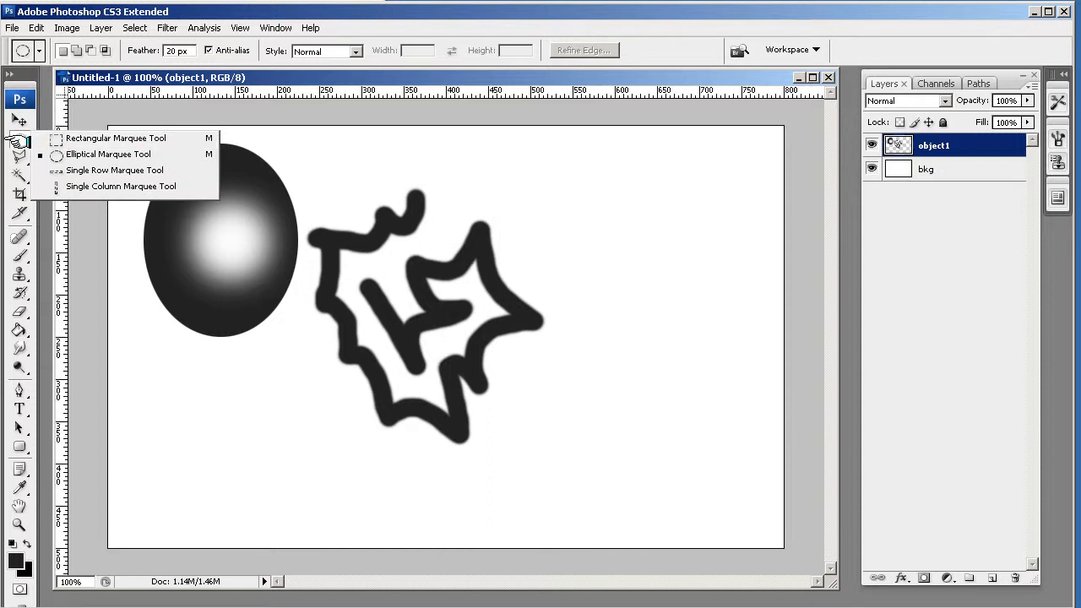
pyautogui.click(8, 138)
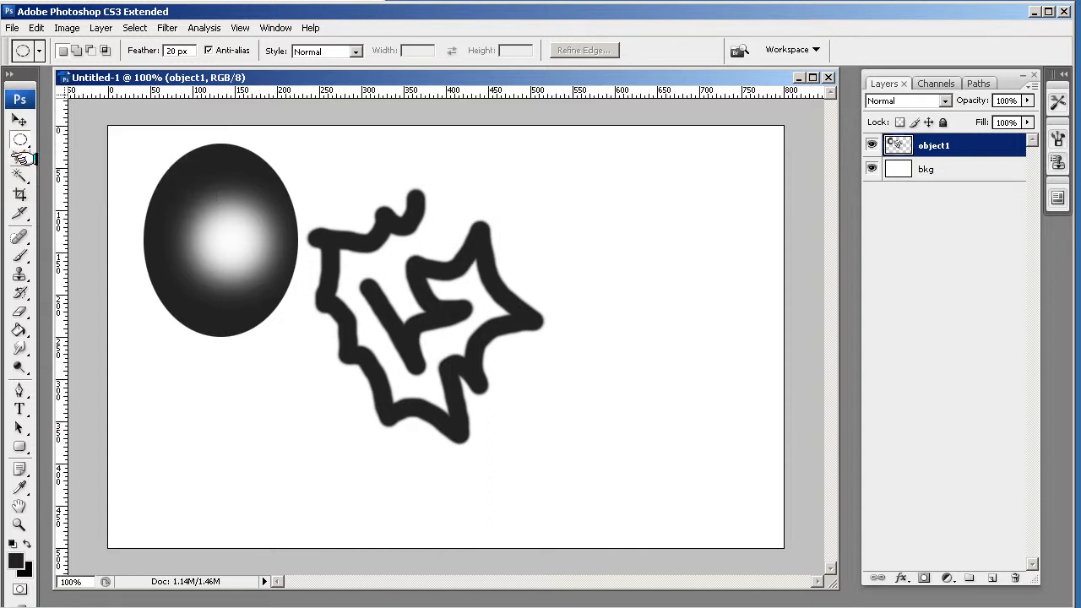
# - Outline a five-sided area about 195 x 175 px below the ellipse with the Polygonal Lasso at 0 px feather, and deselect it
pyautogui.click(21, 158)
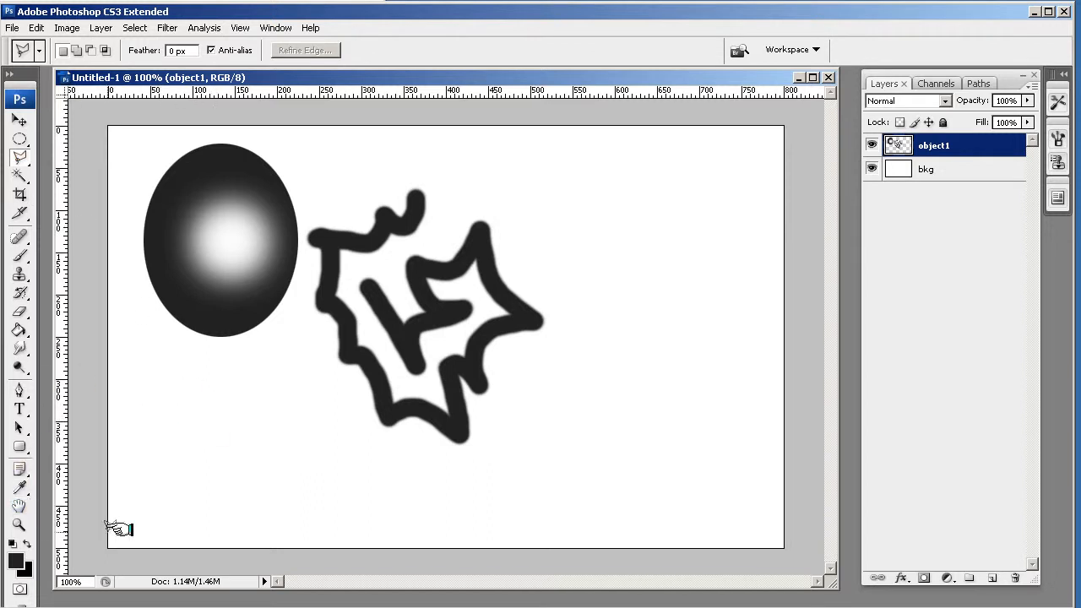
pyautogui.click(167, 405)
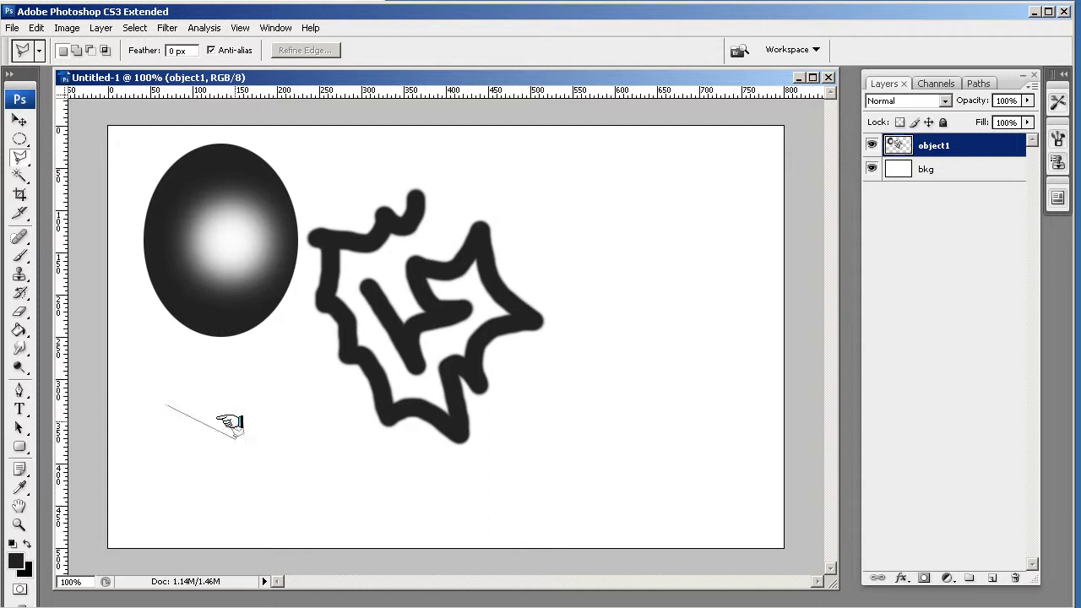
pyautogui.click(256, 497)
pyautogui.click(306, 384)
pyautogui.click(160, 347)
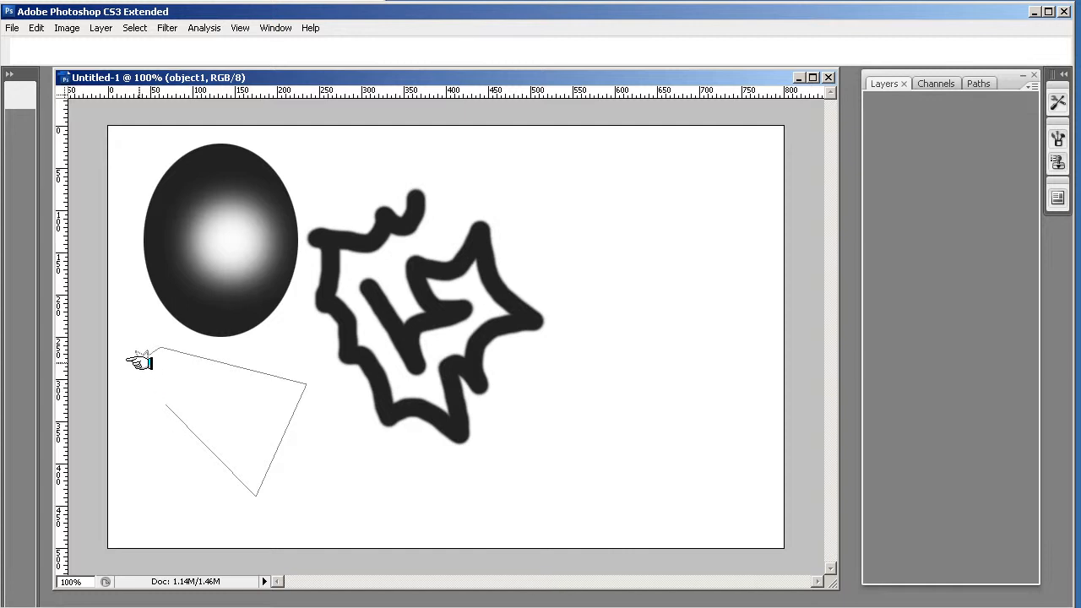
pyautogui.click(140, 362)
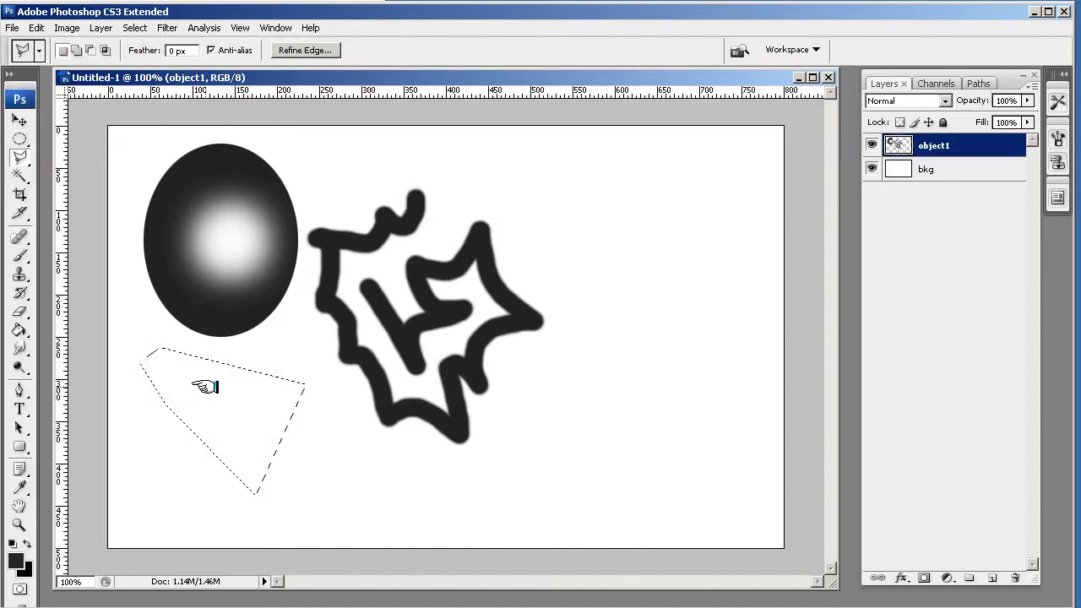
pyautogui.hotkey('ctrl', 'd')
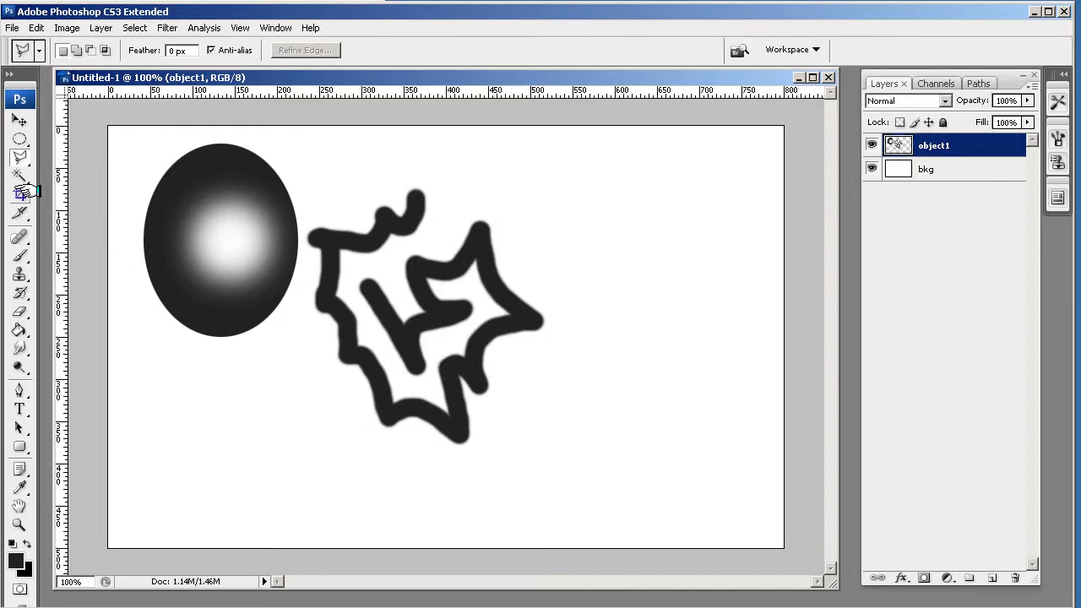